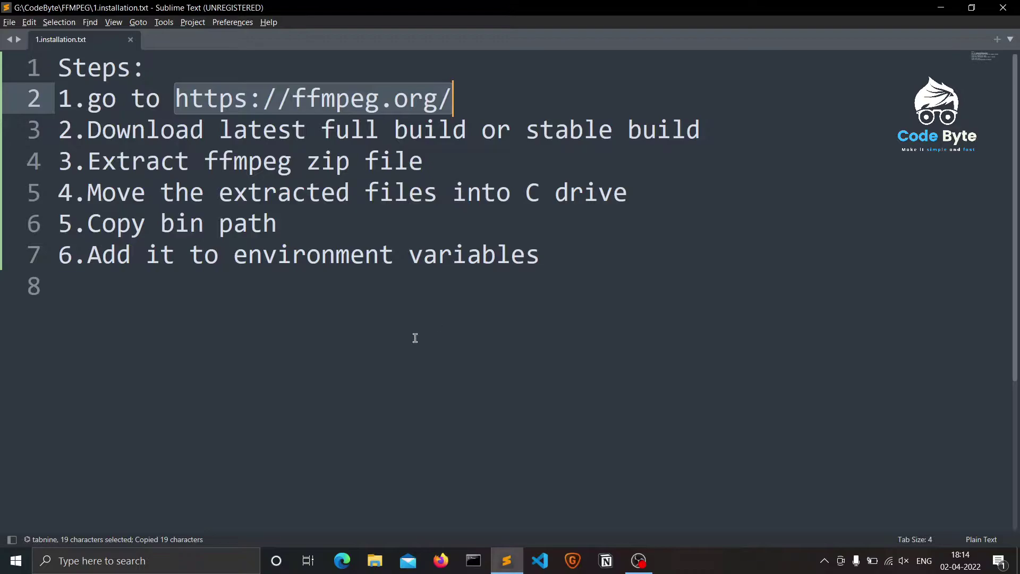
{"action": "left_click", "coordinate": [115, 569]}
{"action": "type", "text": "ch"}
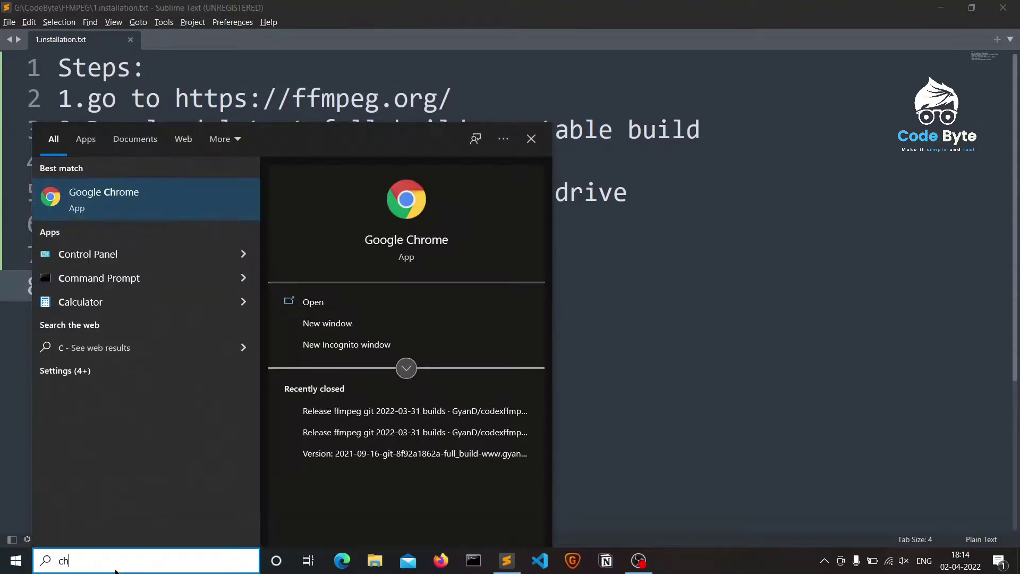
{"action": "key", "text": "Return"}
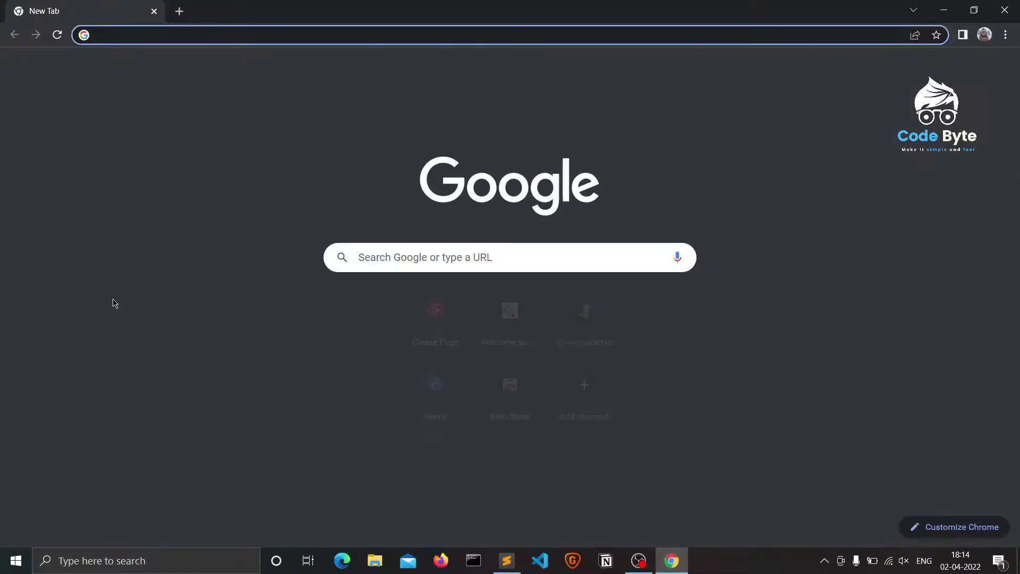
{"action": "type", "text": "https://ffmpeg.org/"}
{"action": "key", "text": "Return"}
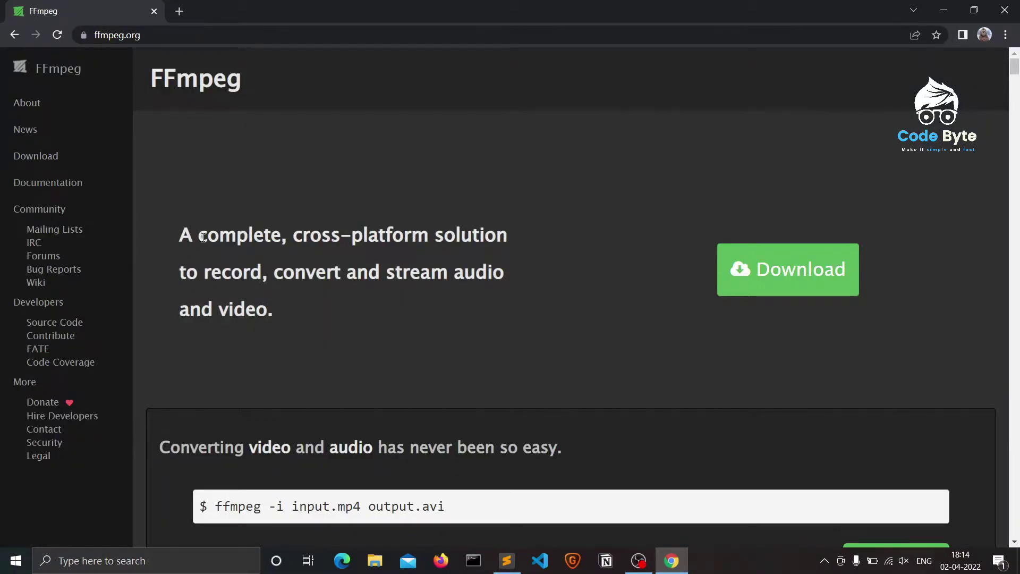
Go to the FFmpeg download page, choose the Windows executables, and open the Windows builds from gyan.dev.
{"action": "scroll", "coordinate": [202, 238], "scroll_direction": "down", "scroll_amount": 7}
{"action": "scroll", "coordinate": [202, 240], "scroll_direction": "up", "scroll_amount": 7}
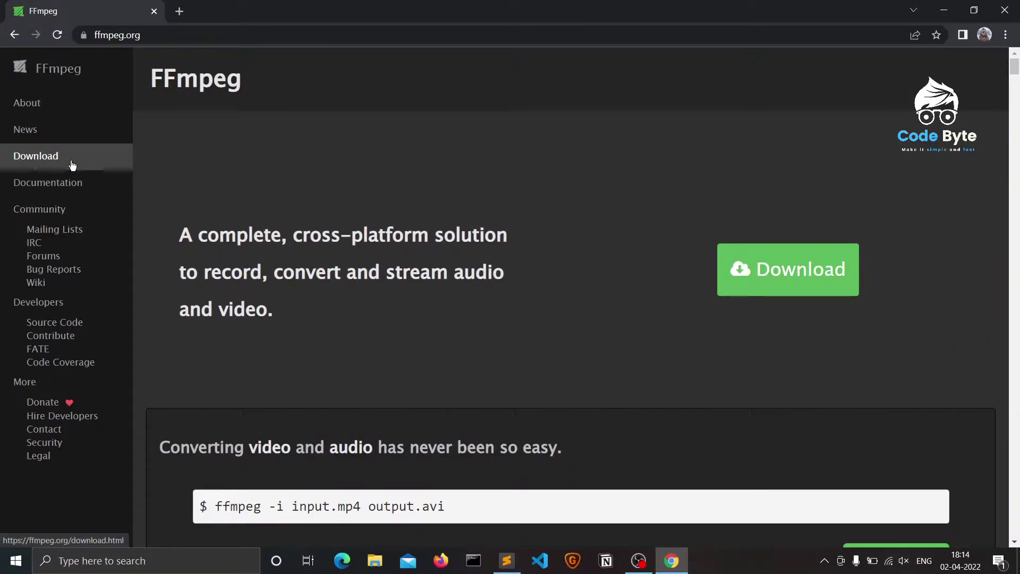
{"action": "left_click", "coordinate": [73, 165]}
{"action": "scroll", "coordinate": [239, 231], "scroll_direction": "down", "scroll_amount": 3}
{"action": "mouse_move", "coordinate": [376, 273]}
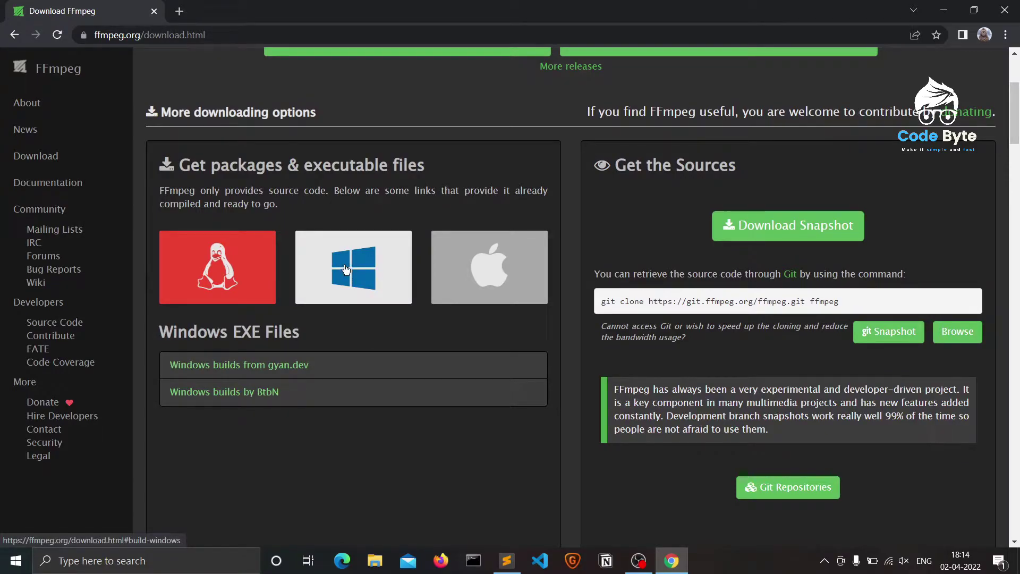
{"action": "left_click", "coordinate": [346, 269]}
{"action": "scroll", "coordinate": [346, 268], "scroll_direction": "down", "scroll_amount": 3}
{"action": "scroll", "coordinate": [346, 268], "scroll_direction": "up", "scroll_amount": 8}
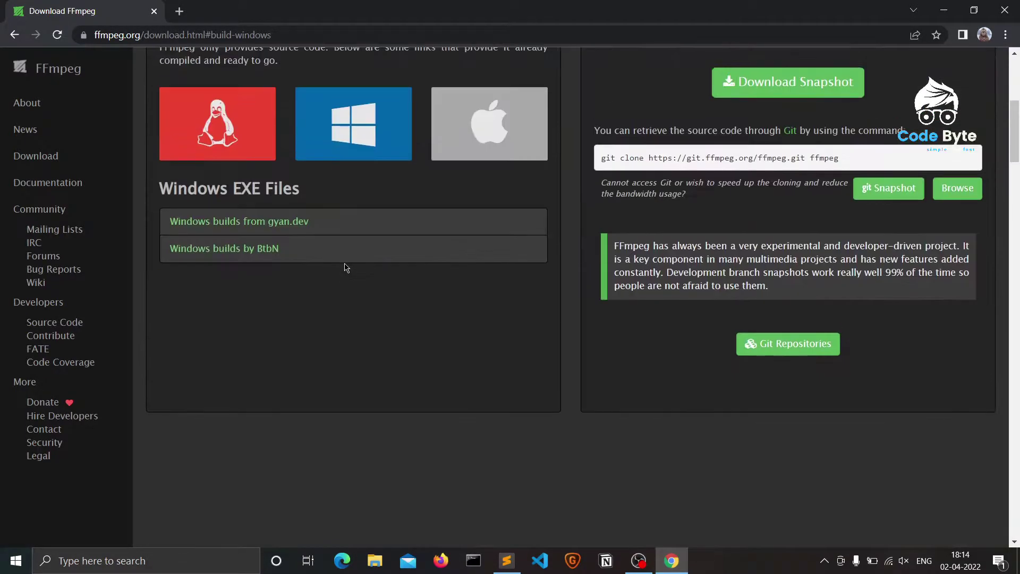
{"action": "left_click", "coordinate": [250, 223]}
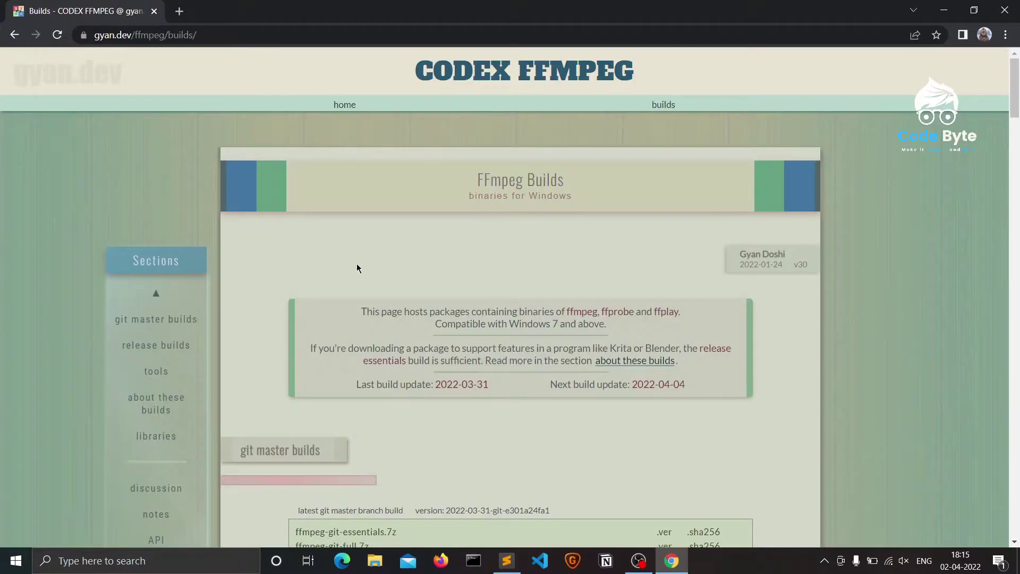
Open the GitHub mirror of the git master builds in a new tab and bring its release assets into view.
{"action": "scroll", "coordinate": [356, 268], "scroll_direction": "down", "scroll_amount": 6}
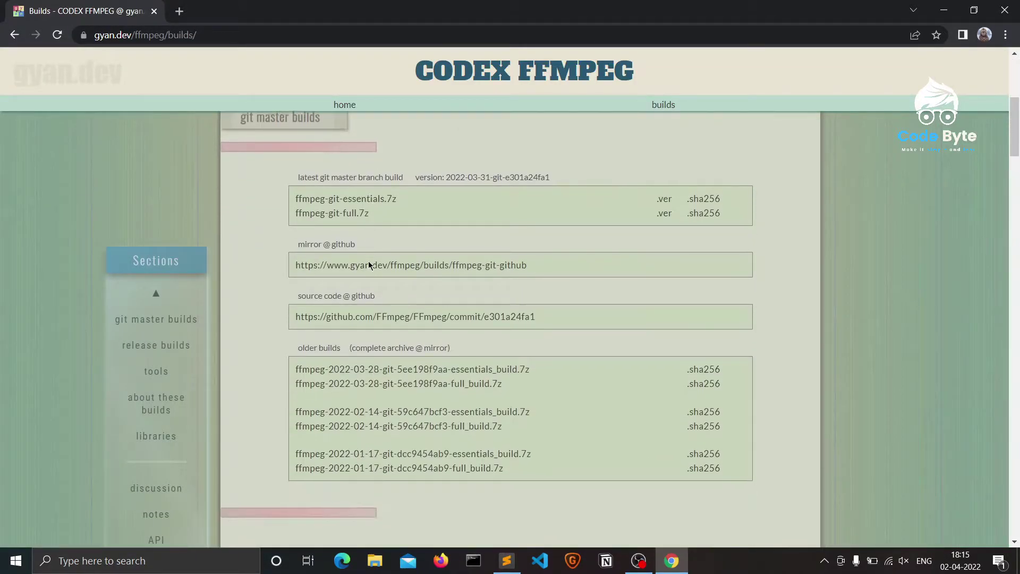
{"action": "scroll", "coordinate": [372, 266], "scroll_direction": "down", "scroll_amount": 1}
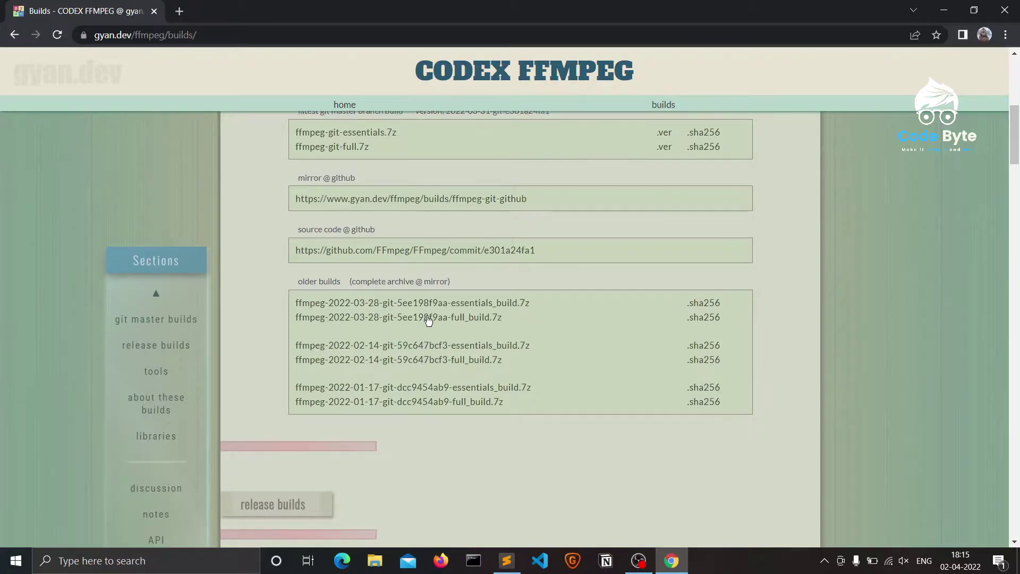
{"action": "scroll", "coordinate": [429, 320], "scroll_direction": "up", "scroll_amount": 1}
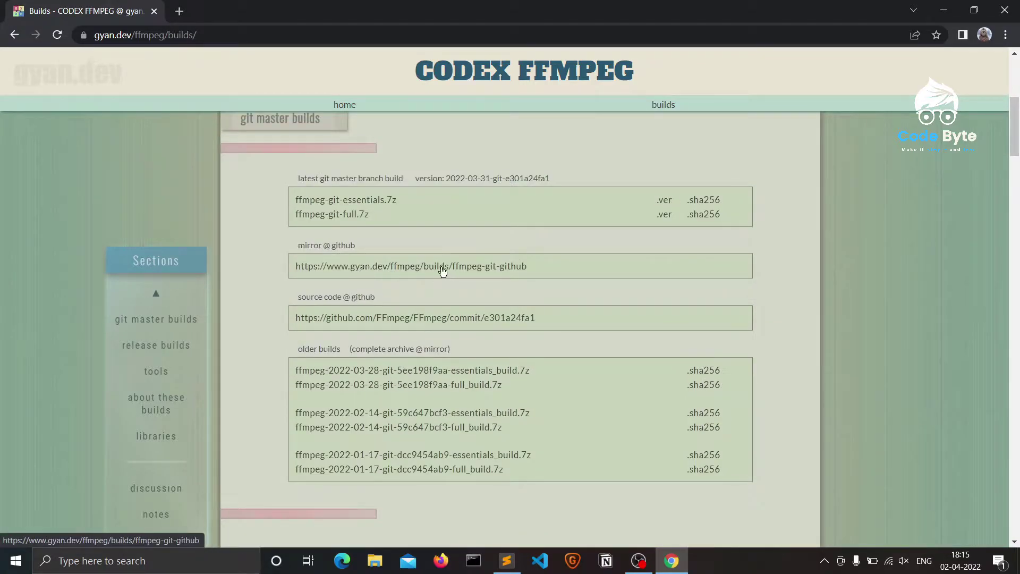
{"action": "right_click", "coordinate": [395, 268]}
{"action": "left_click", "coordinate": [410, 273]}
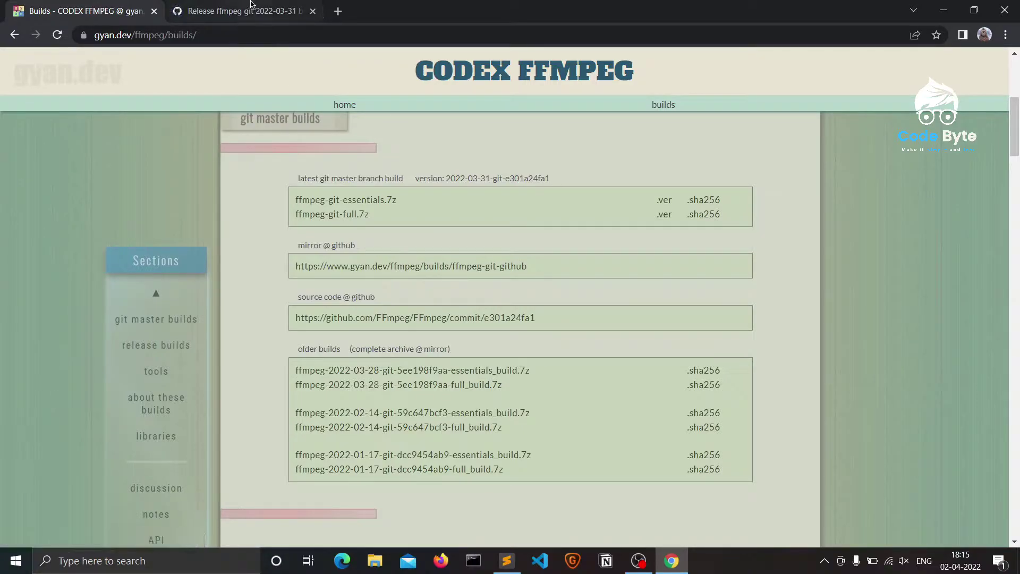
{"action": "key", "text": "ctrl+Tab"}
{"action": "scroll", "coordinate": [320, 207], "scroll_direction": "down", "scroll_amount": 1}
{"action": "scroll", "coordinate": [321, 207], "scroll_direction": "down", "scroll_amount": 2}
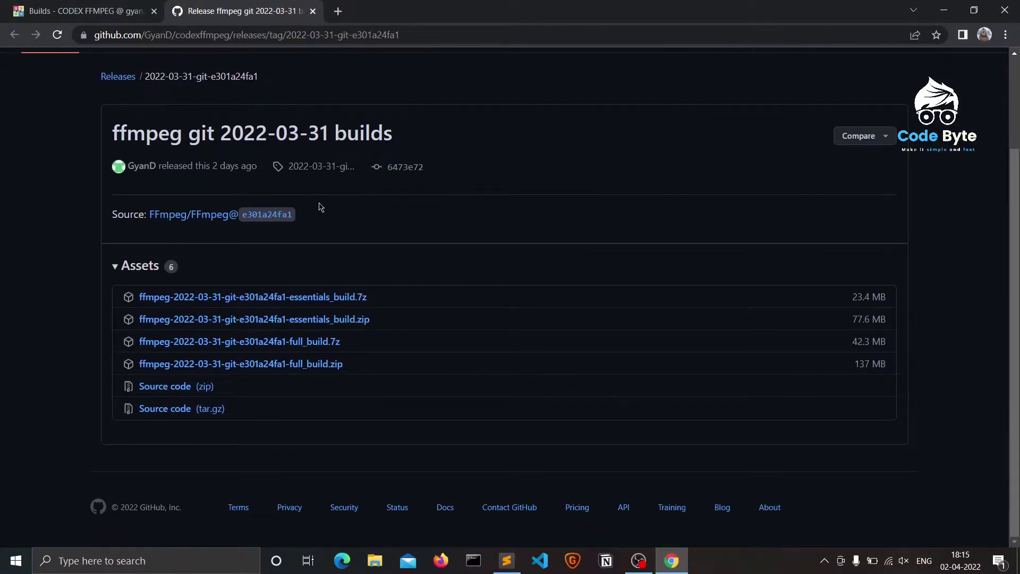
Start downloading ffmpeg-2022-03-31-git-e301a24fa1-full_build.zip from the release assets, and cancel the download.
{"action": "right_click", "coordinate": [243, 367]}
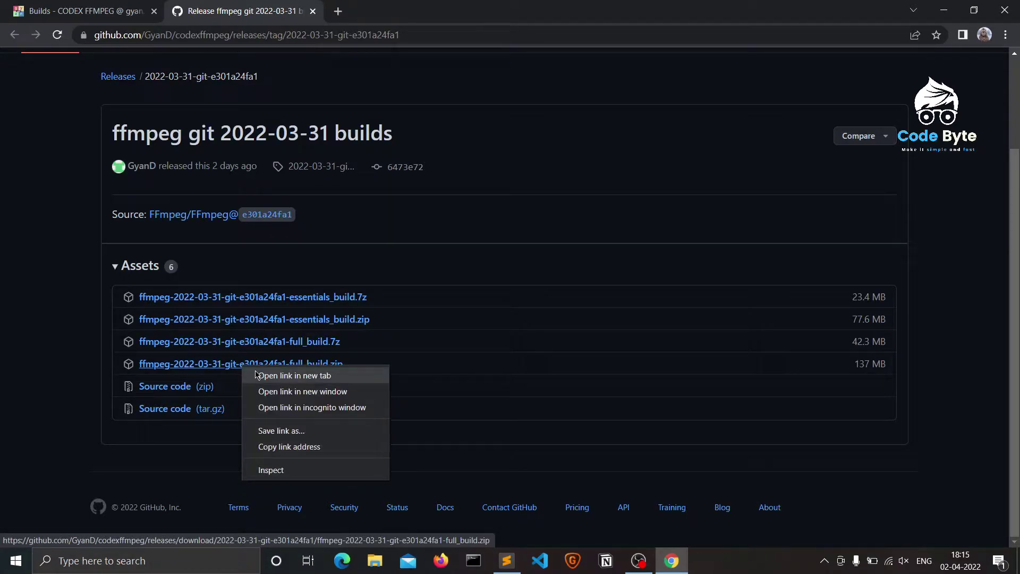
{"action": "left_click", "coordinate": [256, 376]}
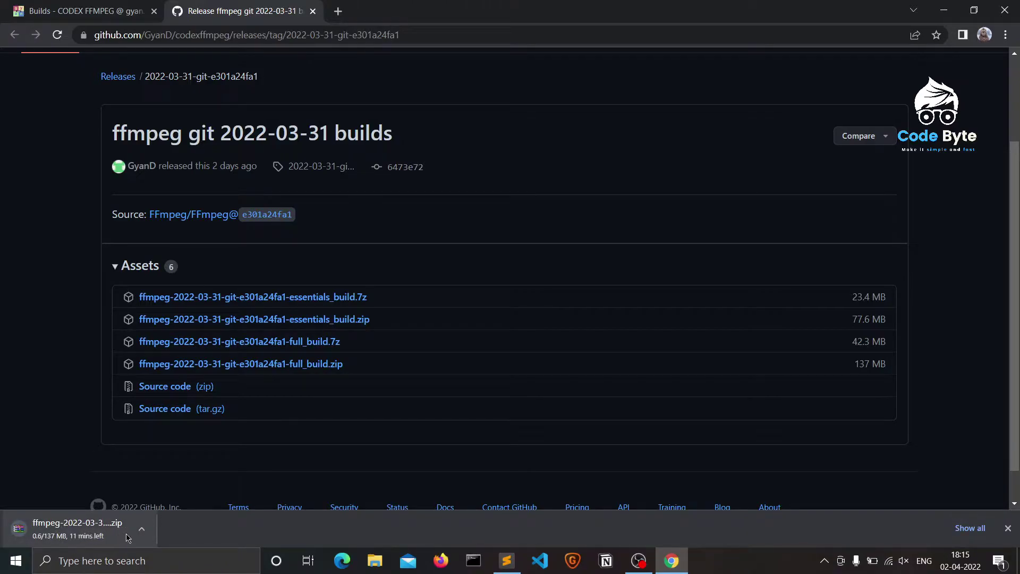
{"action": "left_click", "coordinate": [141, 533]}
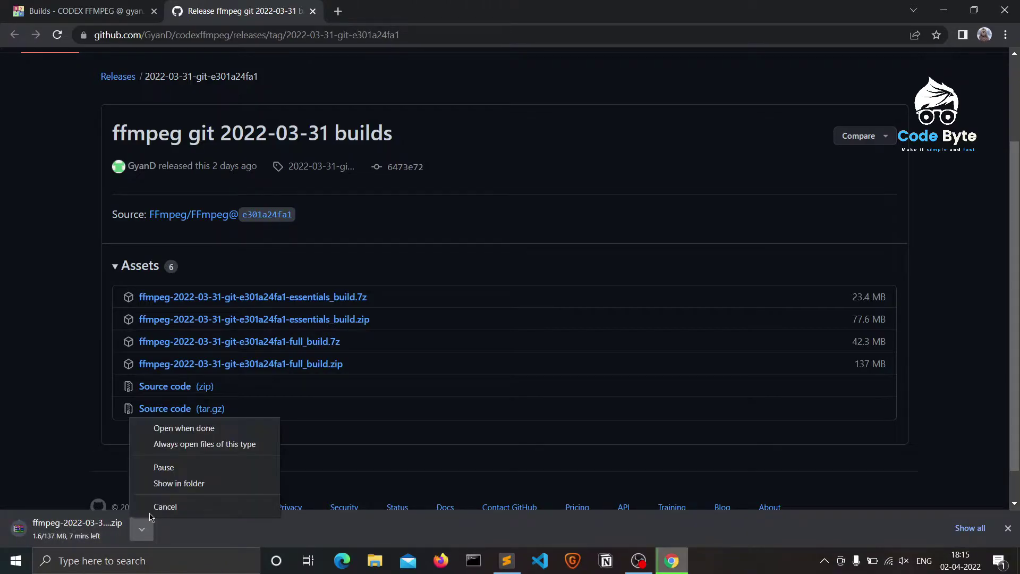
{"action": "left_click", "coordinate": [157, 507]}
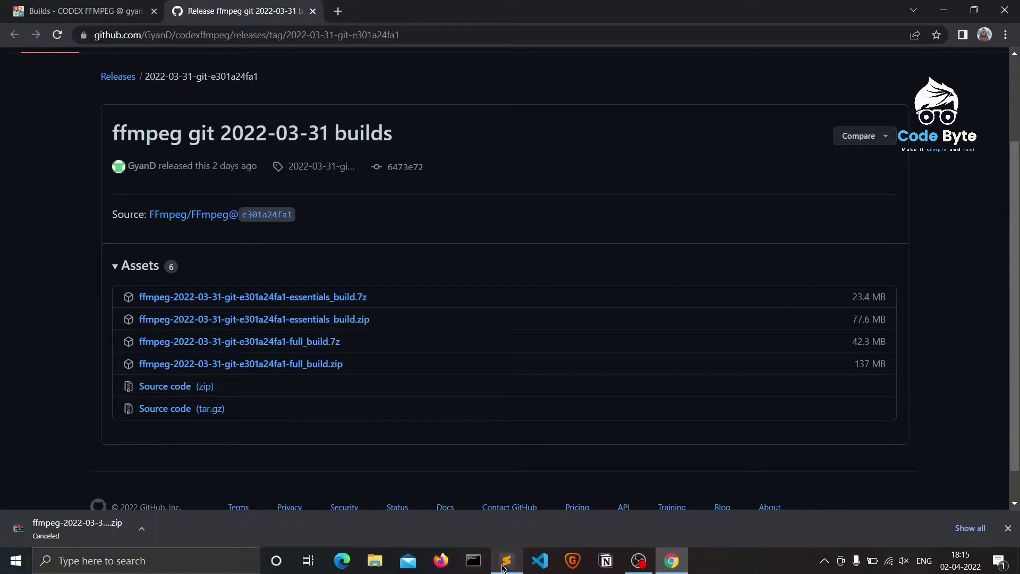
Switch to Sublime Text and review the download and extraction steps in the installation notes.
{"action": "left_click", "coordinate": [507, 561]}
{"action": "left_click_drag", "start_coordinate": [88, 129], "coordinate": [705, 126]}
{"action": "left_click", "coordinate": [680, 200]}
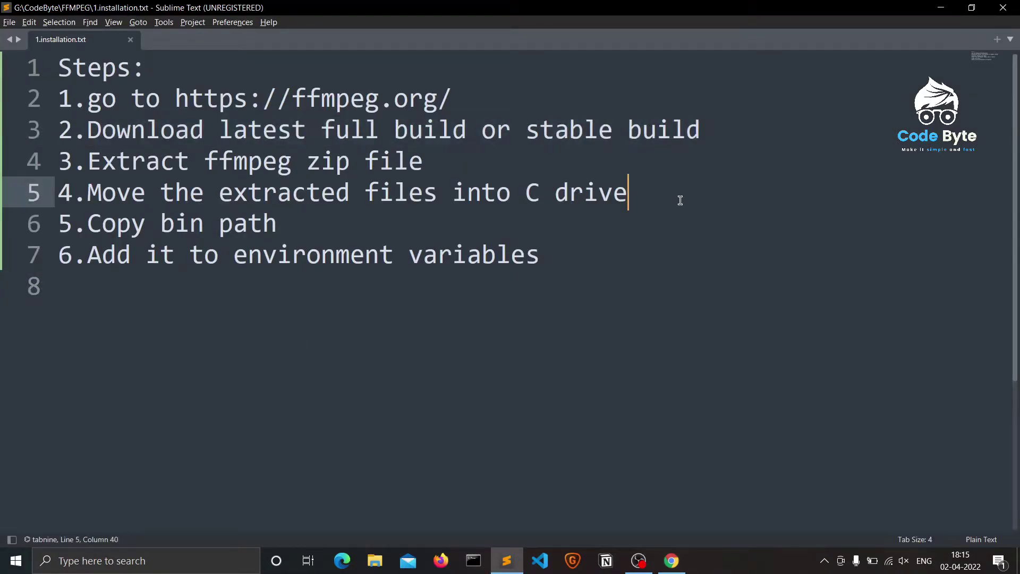
{"action": "left_click_drag", "start_coordinate": [88, 161], "coordinate": [421, 158]}
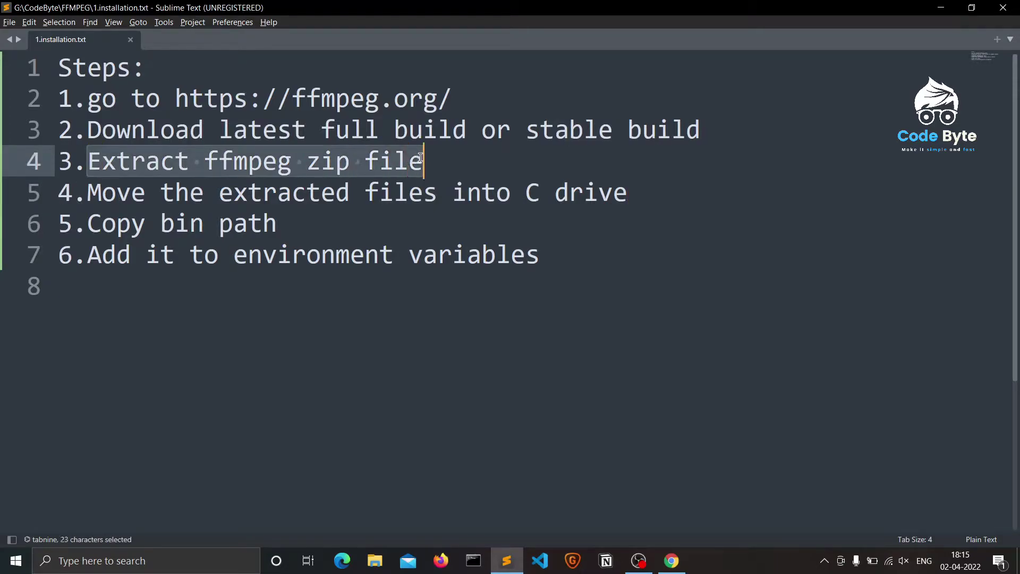
{"action": "left_click", "coordinate": [440, 168]}
Switch to File Explorer and extract the ffmpeg archive directly into the Downloads folder.
{"action": "left_click", "coordinate": [375, 560]}
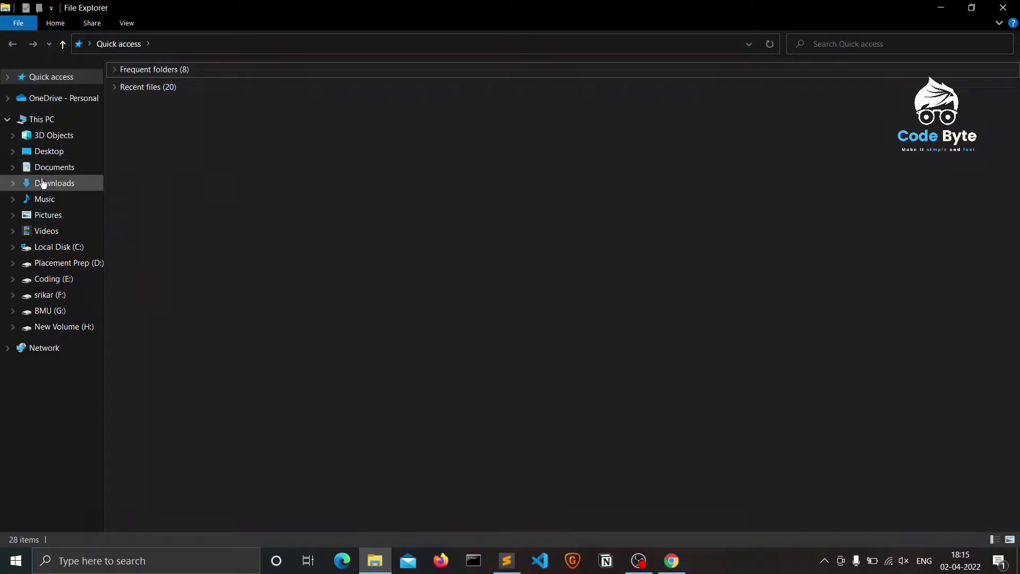
{"action": "left_click", "coordinate": [44, 183]}
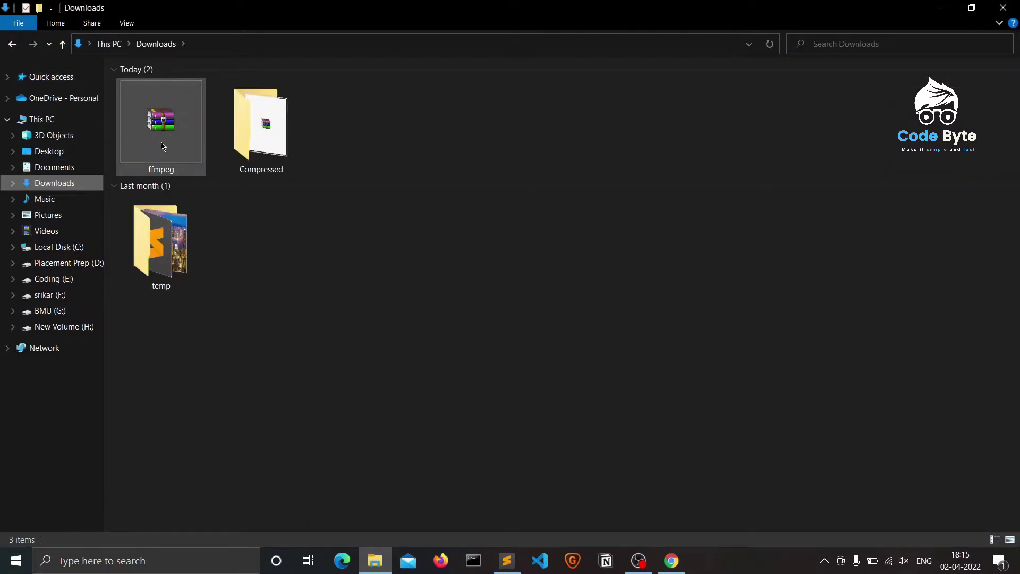
{"action": "right_click", "coordinate": [167, 136]}
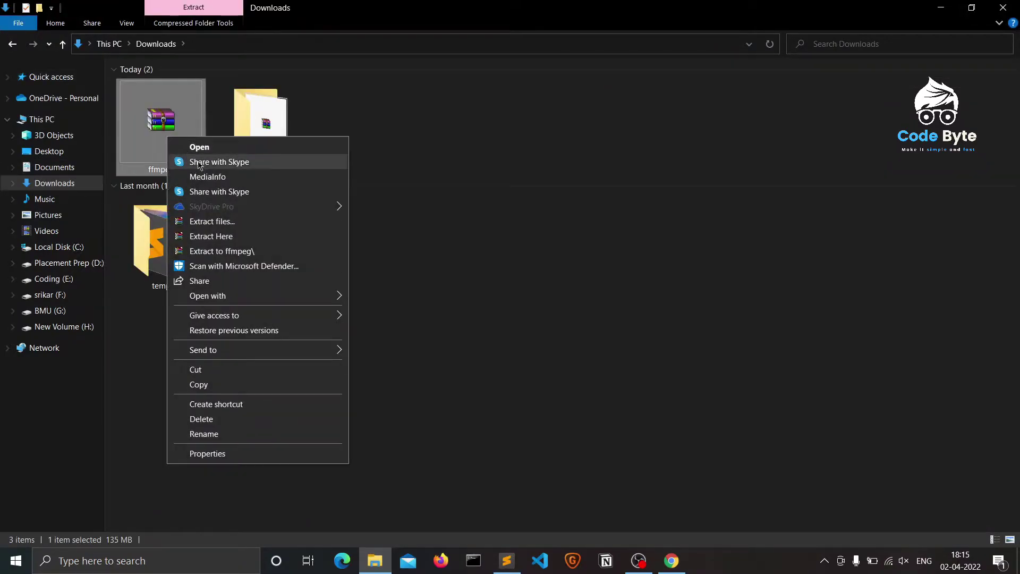
{"action": "left_click", "coordinate": [230, 235]}
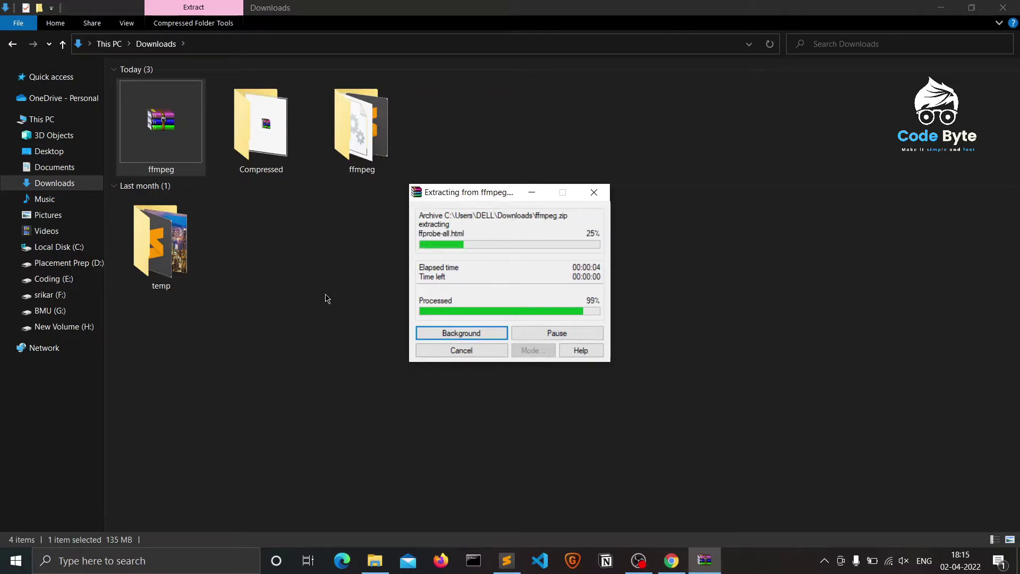
{"action": "left_click", "coordinate": [481, 103]}
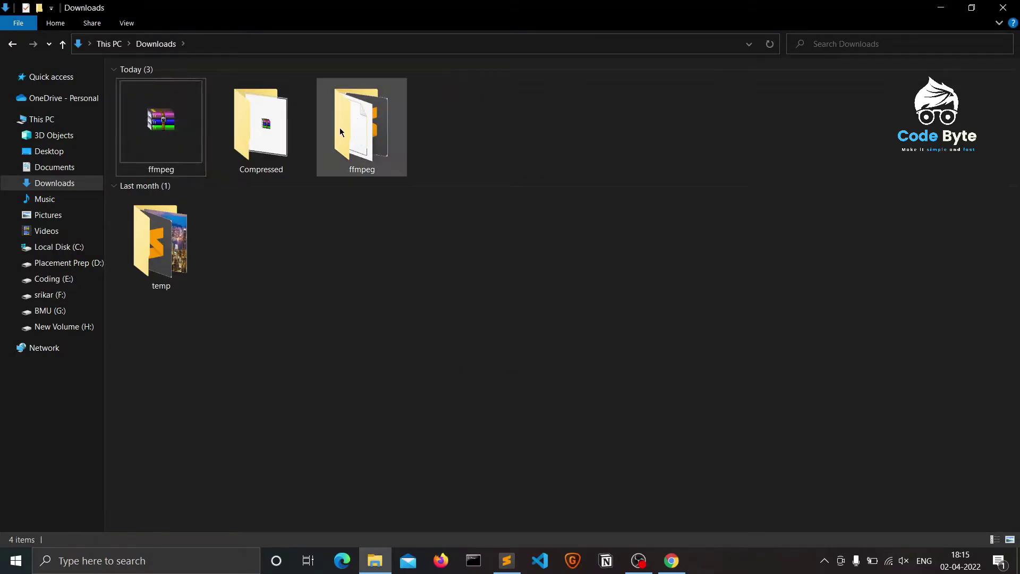
Switch to Sublime Text and review the notes' step about moving the extracted files into the C drive.
{"action": "left_click", "coordinate": [507, 559]}
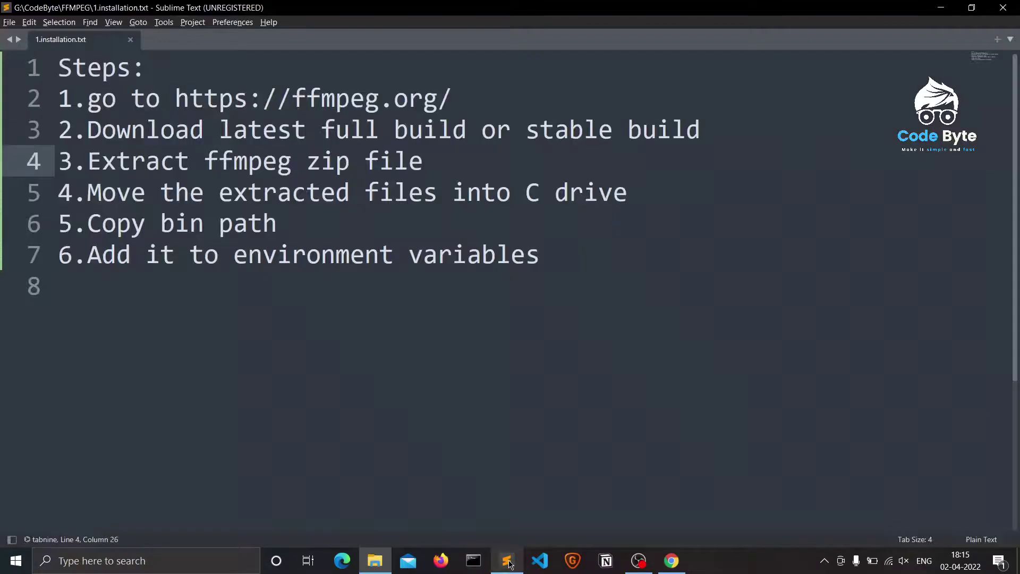
{"action": "left_click_drag", "start_coordinate": [85, 191], "coordinate": [635, 187]}
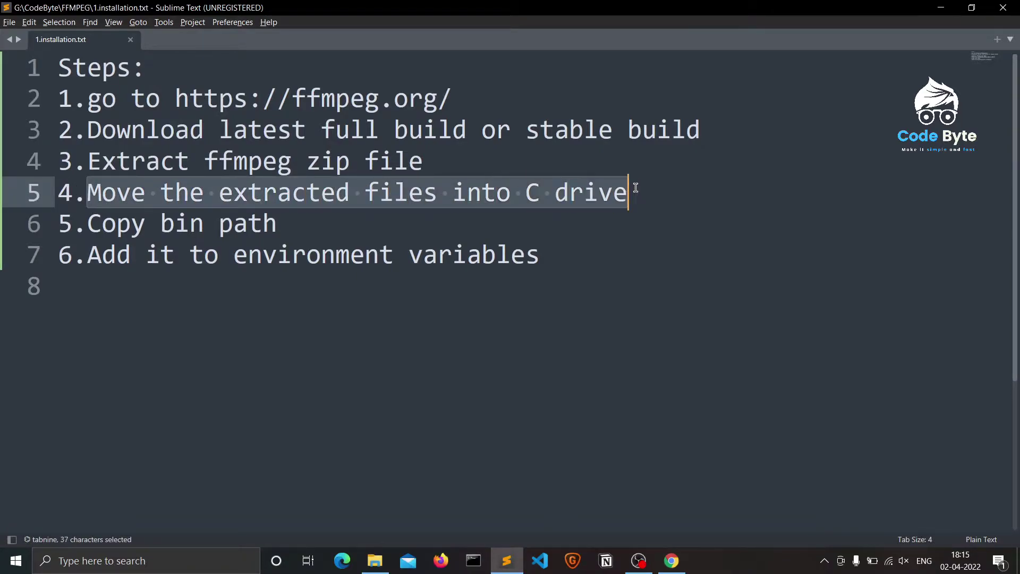
{"action": "left_click", "coordinate": [636, 235]}
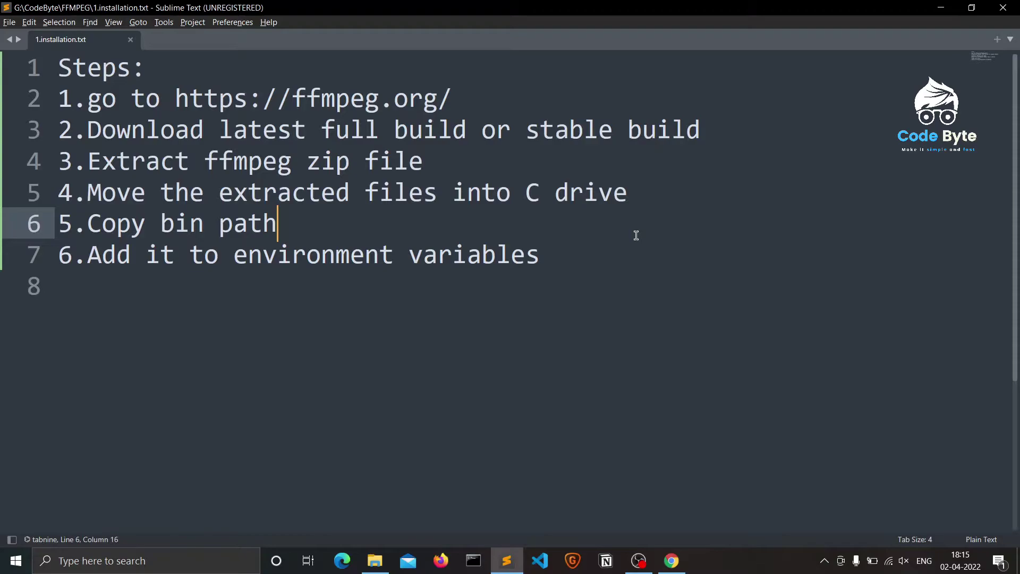
Switch to File Explorer and copy the extracted ffmpeg folder from Downloads to the root of Local Disk (C:).
{"action": "key", "text": "alt+Tab"}
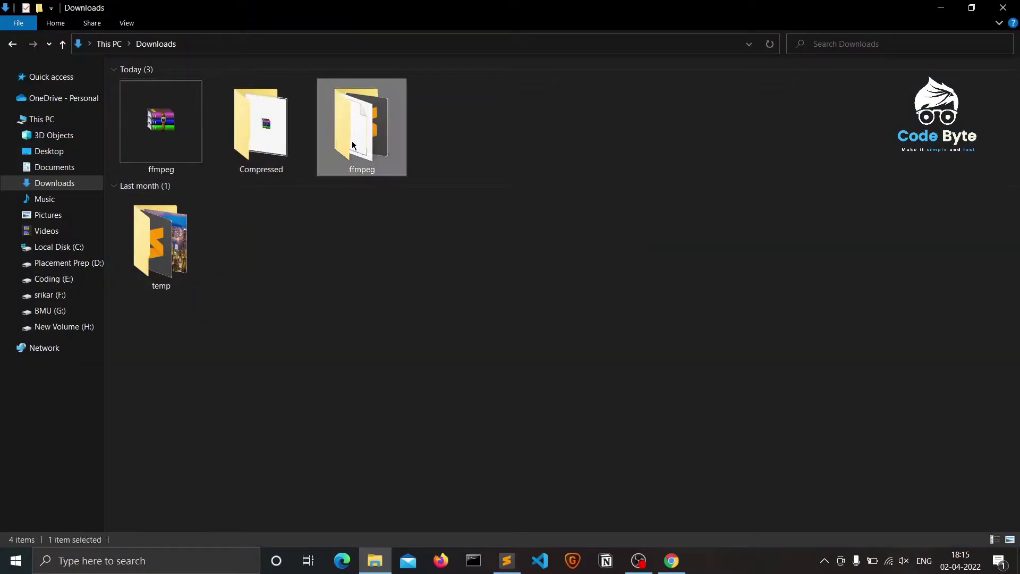
{"action": "left_click", "coordinate": [73, 247]}
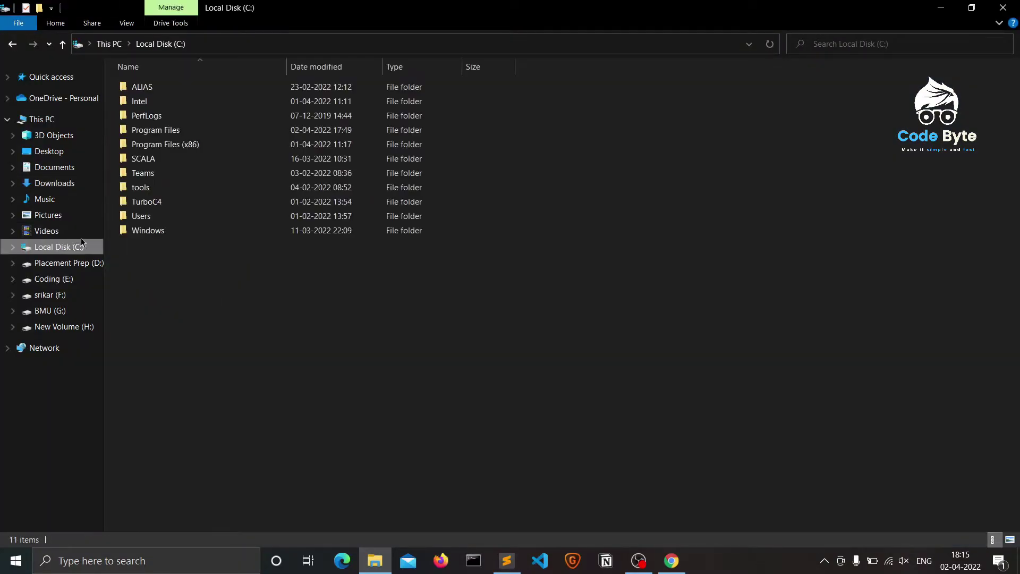
{"action": "right_click", "coordinate": [253, 297]}
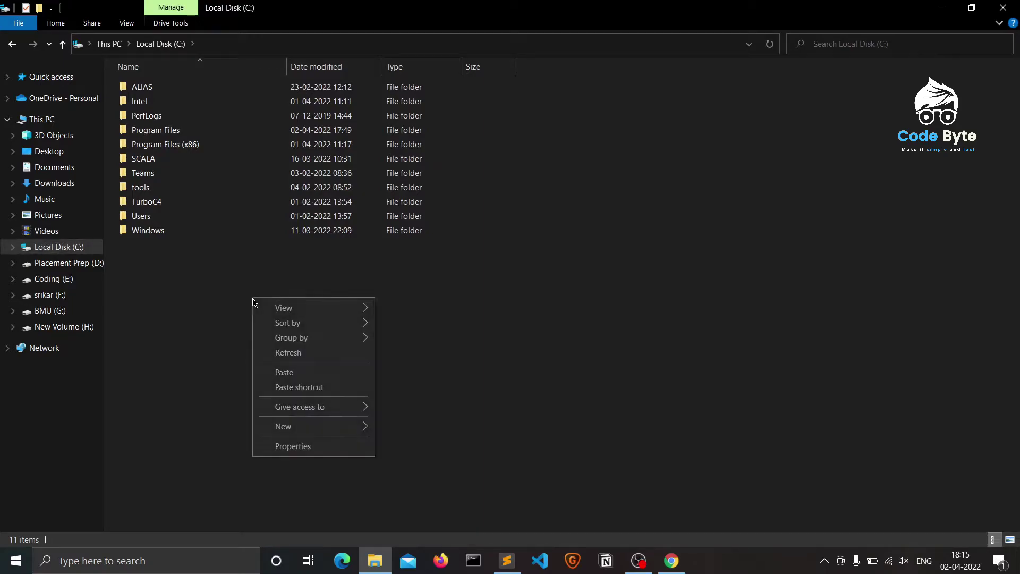
{"action": "left_click", "coordinate": [283, 372]}
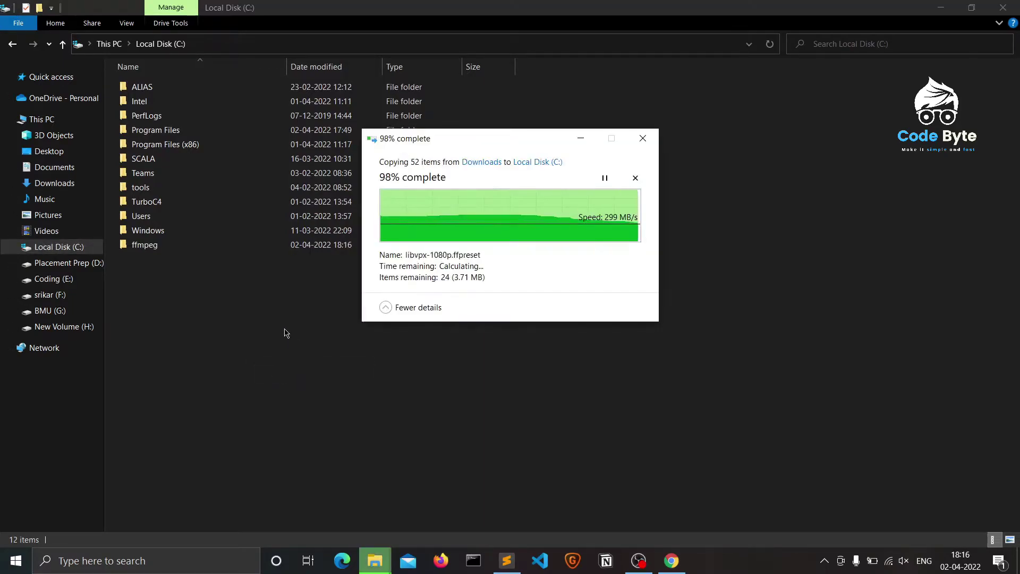
Check the build version in the README inside C:\ffmpeg, close the file, and return to the ffmpeg folder.
{"action": "double_click", "coordinate": [200, 249]}
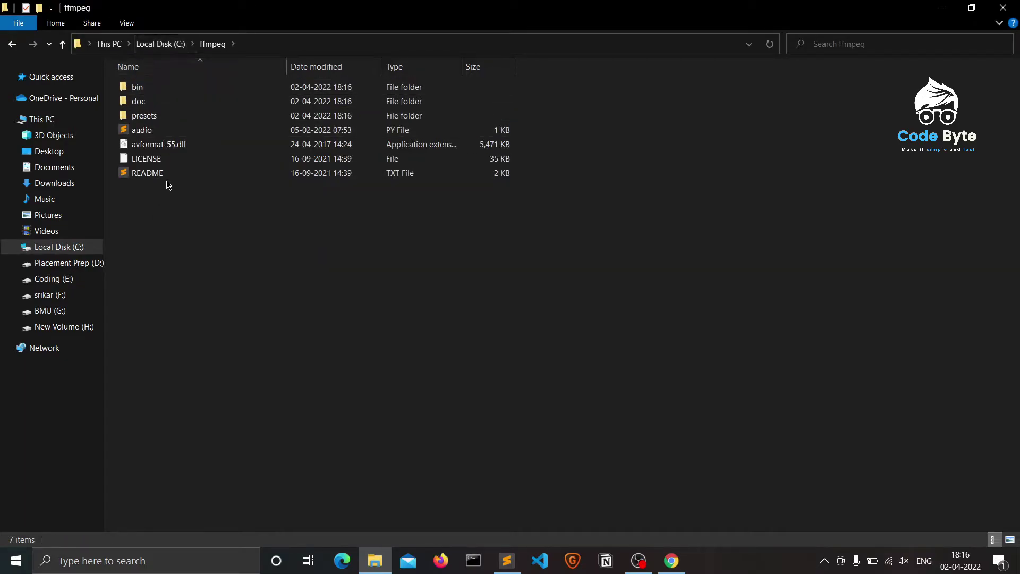
{"action": "double_click", "coordinate": [169, 178]}
{"action": "left_click_drag", "start_coordinate": [189, 130], "coordinate": [906, 132]}
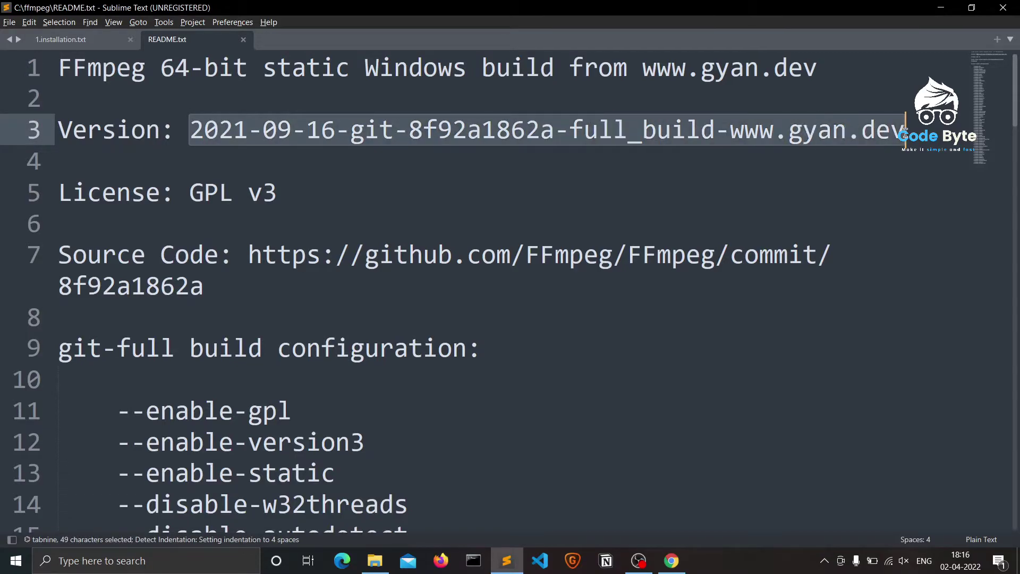
{"action": "left_click", "coordinate": [239, 162]}
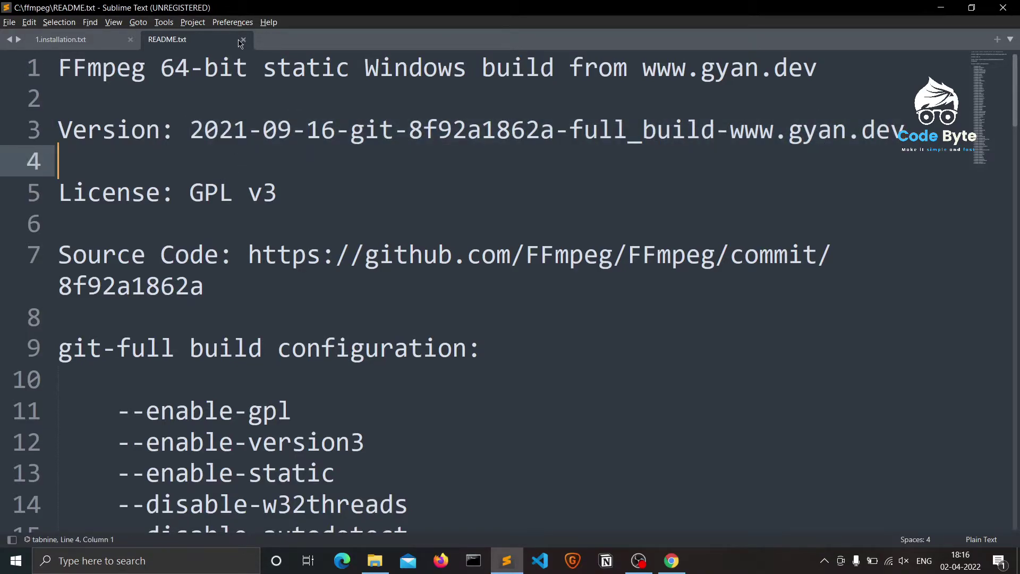
{"action": "left_click", "coordinate": [243, 39]}
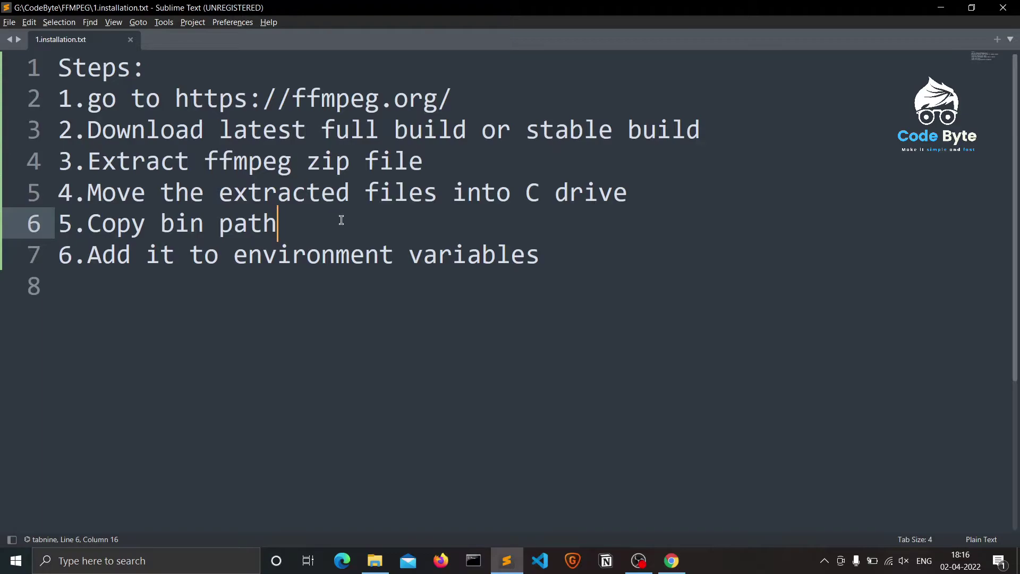
{"action": "key", "text": "alt+Tab"}
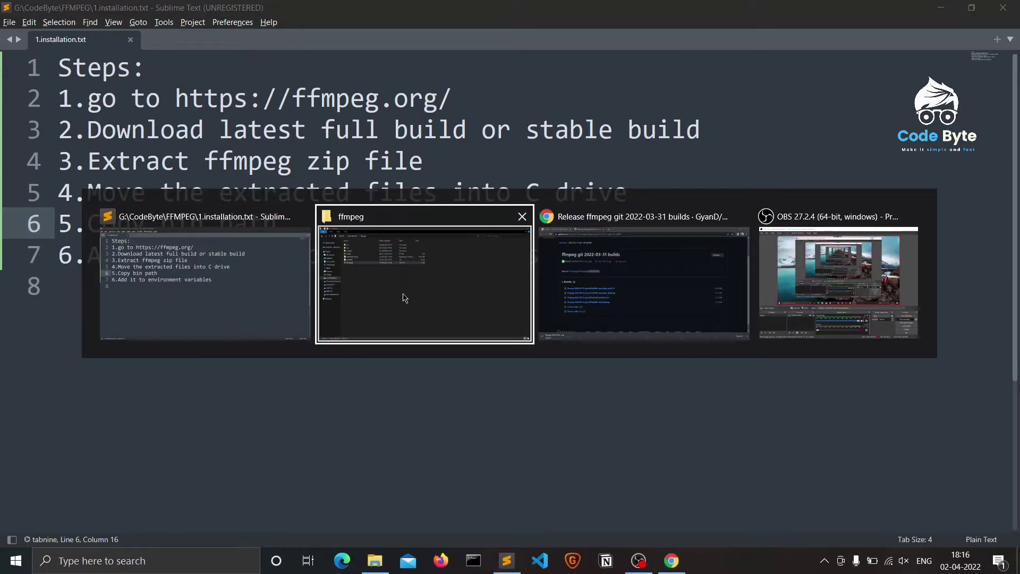
Switch to Sublime Text and review the notes' step about copying the bin path.
{"action": "left_click", "coordinate": [103, 252]}
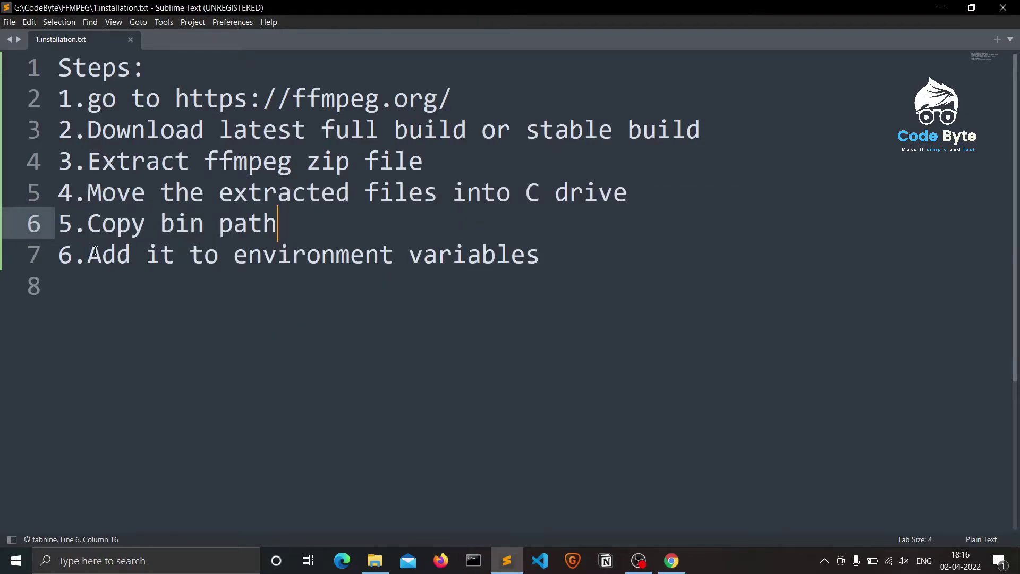
{"action": "left_click_drag", "start_coordinate": [94, 228], "coordinate": [283, 233]}
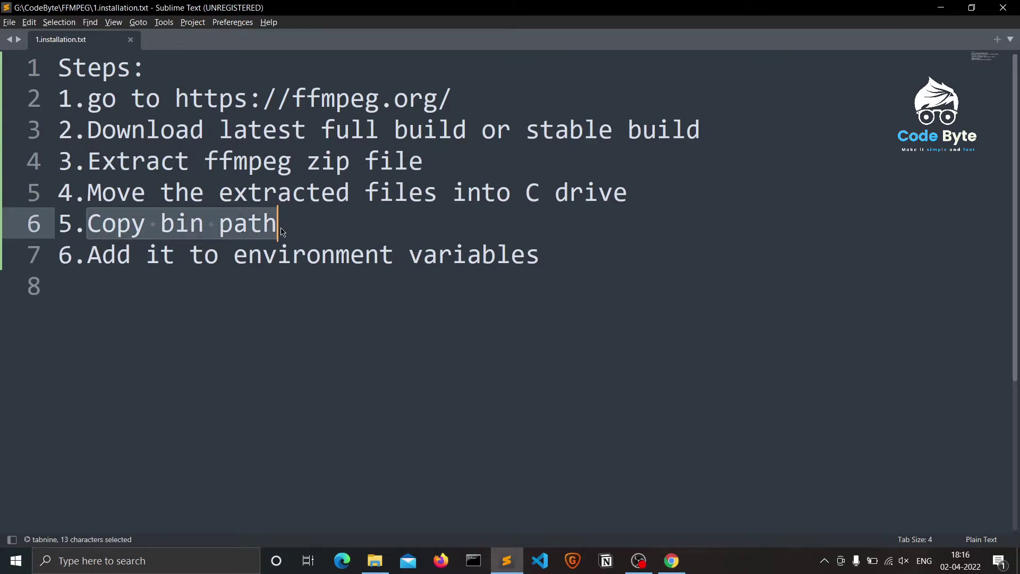
{"action": "left_click", "coordinate": [343, 225]}
Run ffmpeg in a new Command Prompt window to check whether the command is recognized, and close the window.
{"action": "left_click", "coordinate": [473, 561]}
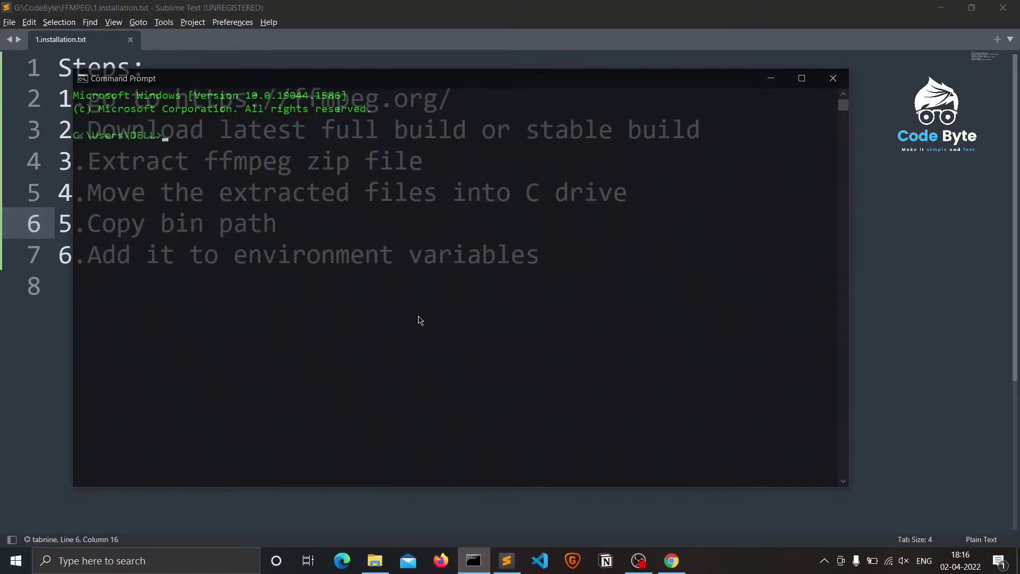
{"action": "scroll", "coordinate": [420, 319], "scroll_direction": "up", "scroll_amount": 3, "text": "ctrl"}
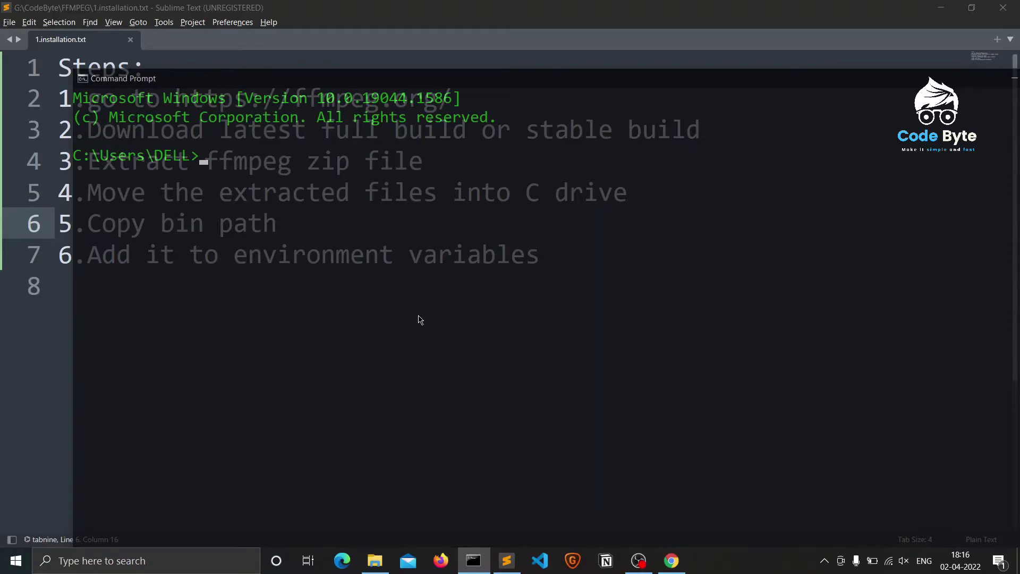
{"action": "type", "text": "ffmpeg"}
{"action": "key", "text": "Return"}
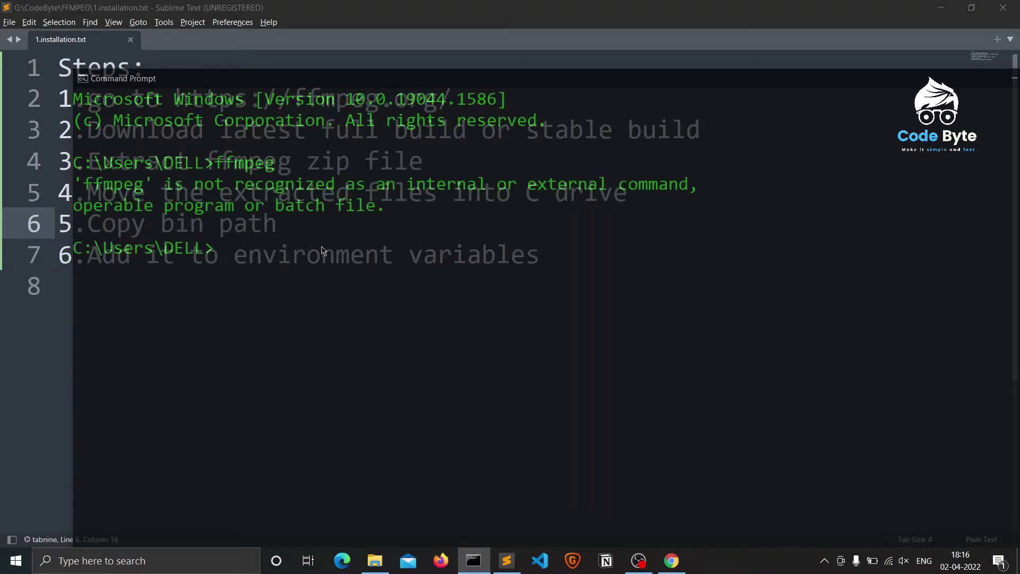
{"action": "double_click", "coordinate": [236, 184]}
{"action": "left_click", "coordinate": [237, 184]}
{"action": "left_click", "coordinate": [715, 184]}
{"action": "left_click_drag", "start_coordinate": [687, 184], "coordinate": [56, 191]}
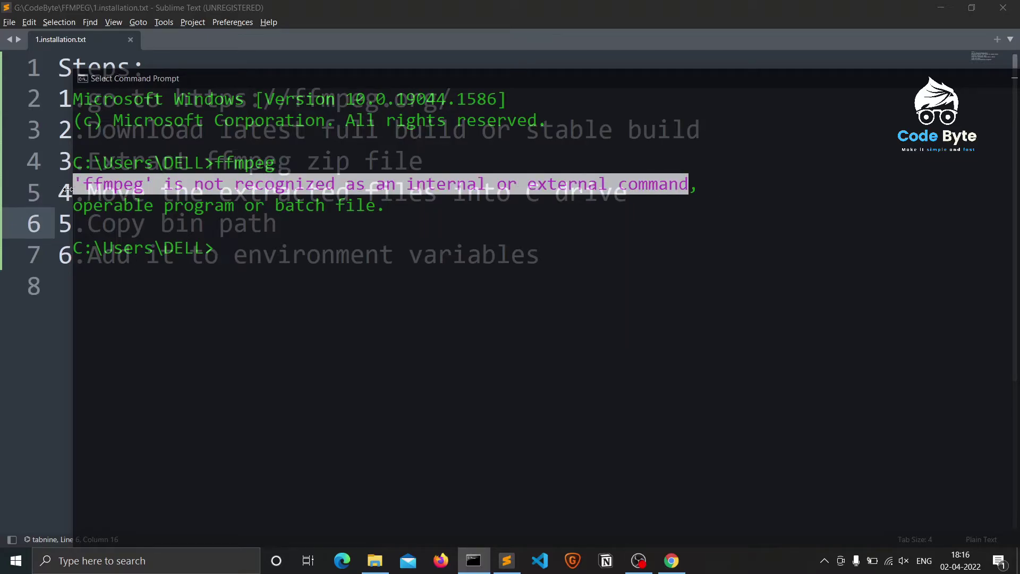
{"action": "left_click", "coordinate": [233, 267]}
{"action": "left_click_drag", "start_coordinate": [928, 82], "coordinate": [763, 87]}
{"action": "left_click", "coordinate": [910, 84]}
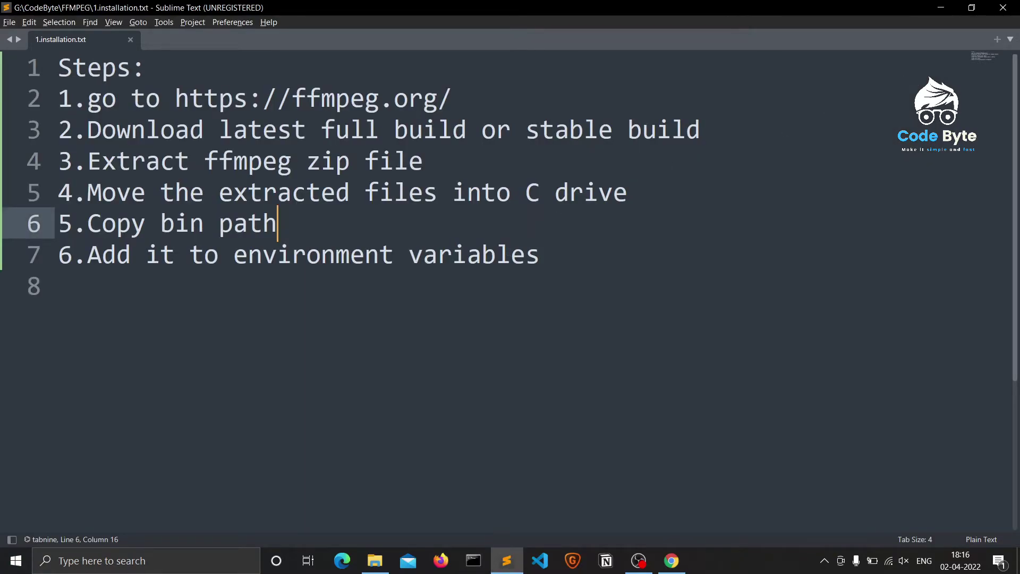
Switch to File Explorer, open the bin folder inside C:\ffmpeg, and copy its full path.
{"action": "key", "text": "alt+Tab"}
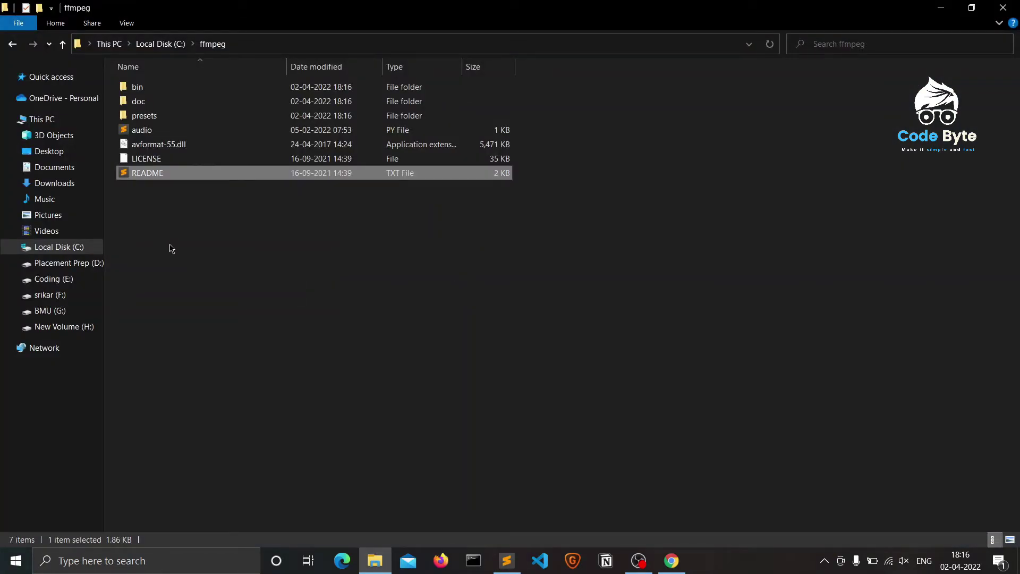
{"action": "left_click", "coordinate": [141, 92]}
{"action": "left_click", "coordinate": [140, 92]}
{"action": "double_click", "coordinate": [205, 91]}
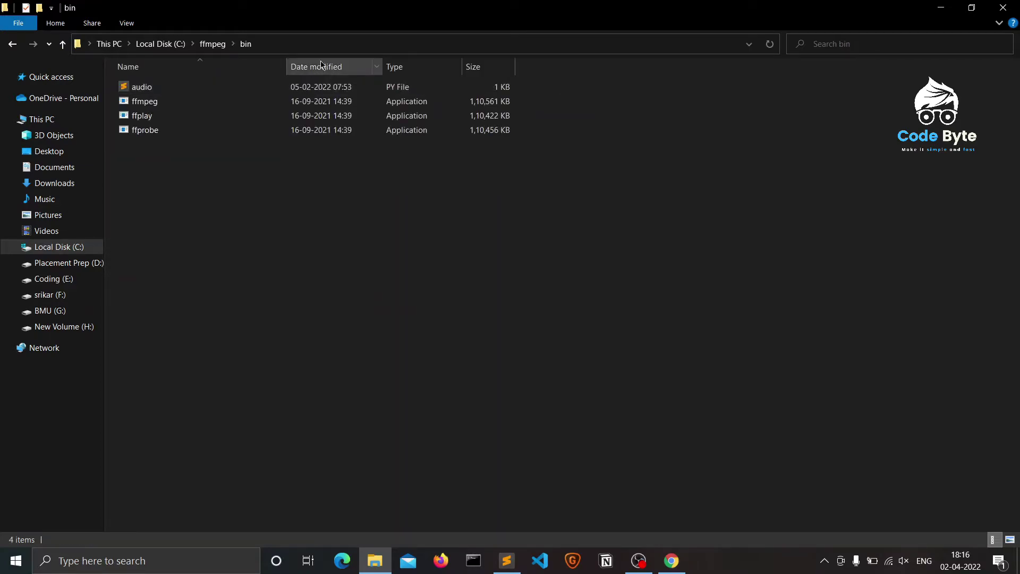
{"action": "left_click", "coordinate": [333, 51]}
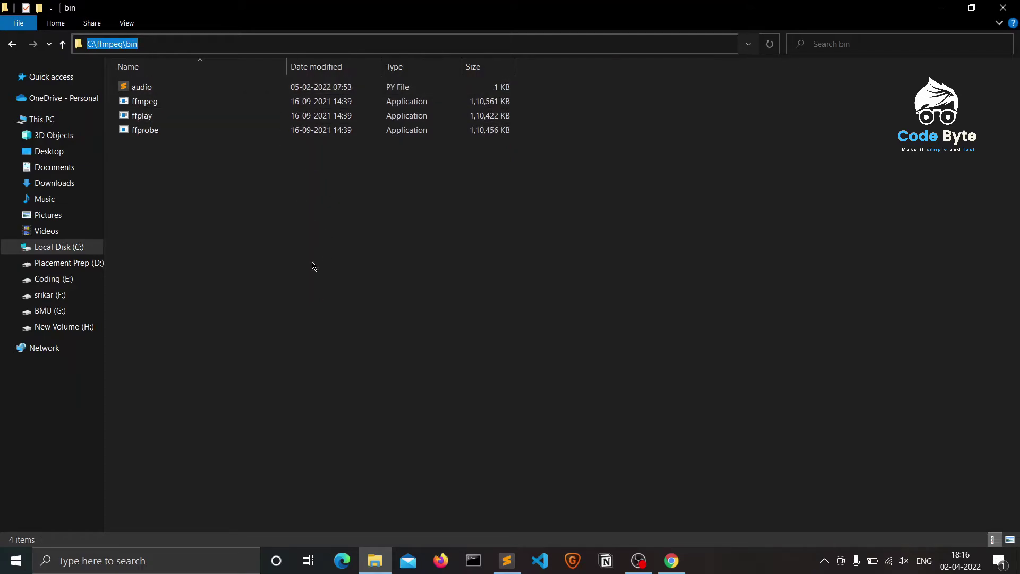
Switch to Sublime Text and review the notes' step about adding the path to the environment variables.
{"action": "key", "text": "alt+Tab"}
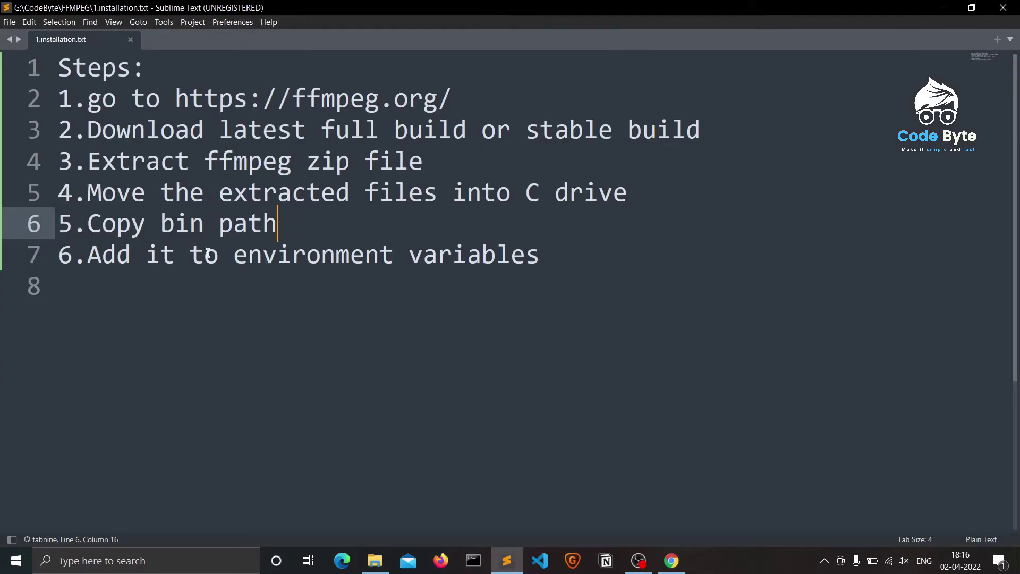
{"action": "left_click", "coordinate": [177, 252]}
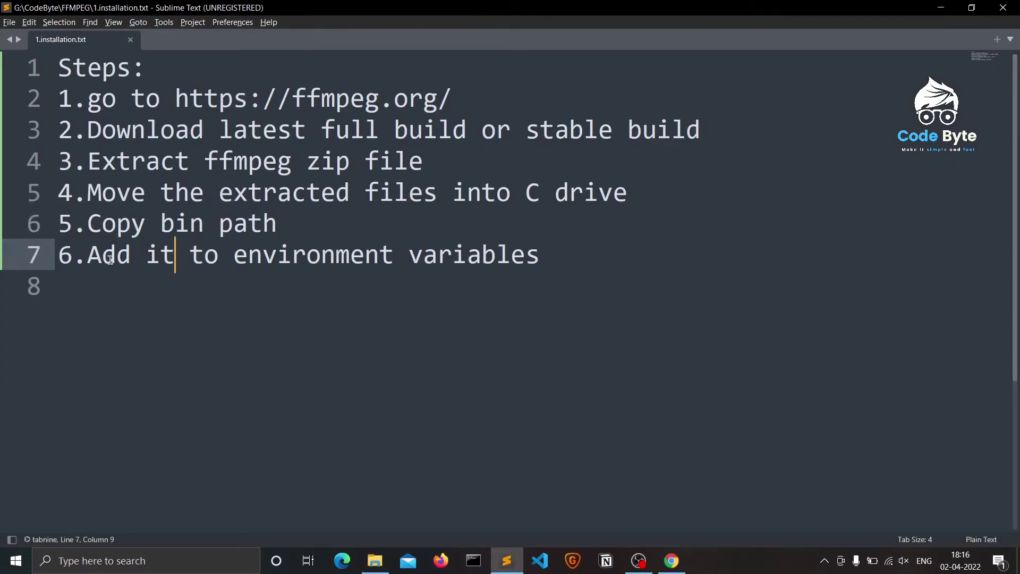
{"action": "left_click_drag", "start_coordinate": [88, 258], "coordinate": [545, 260]}
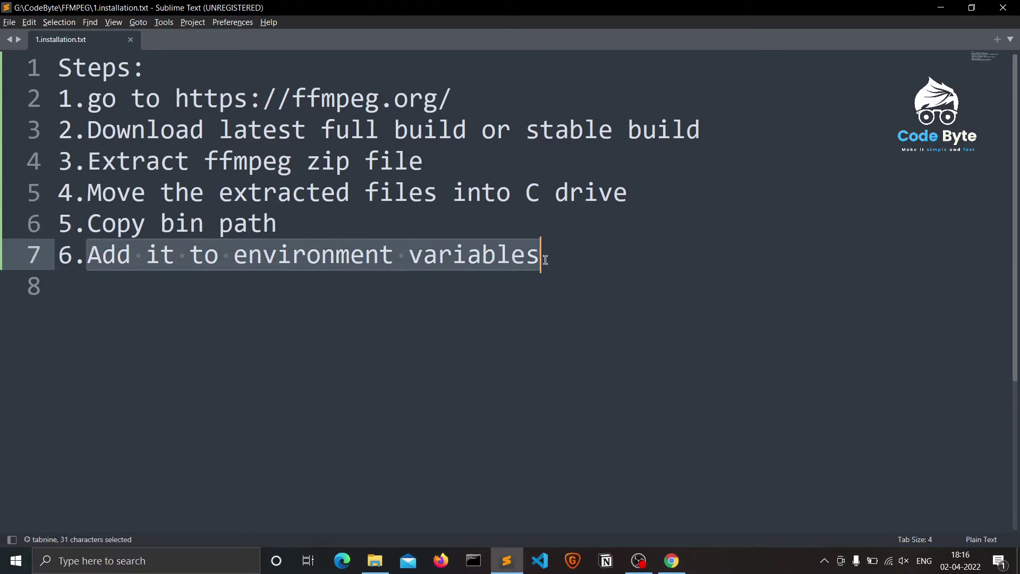
{"action": "left_click", "coordinate": [473, 308]}
Search Windows for the system environment variables setting and open the Environment Variables dialog from System Properties.
{"action": "key", "text": "alt+Tab"}
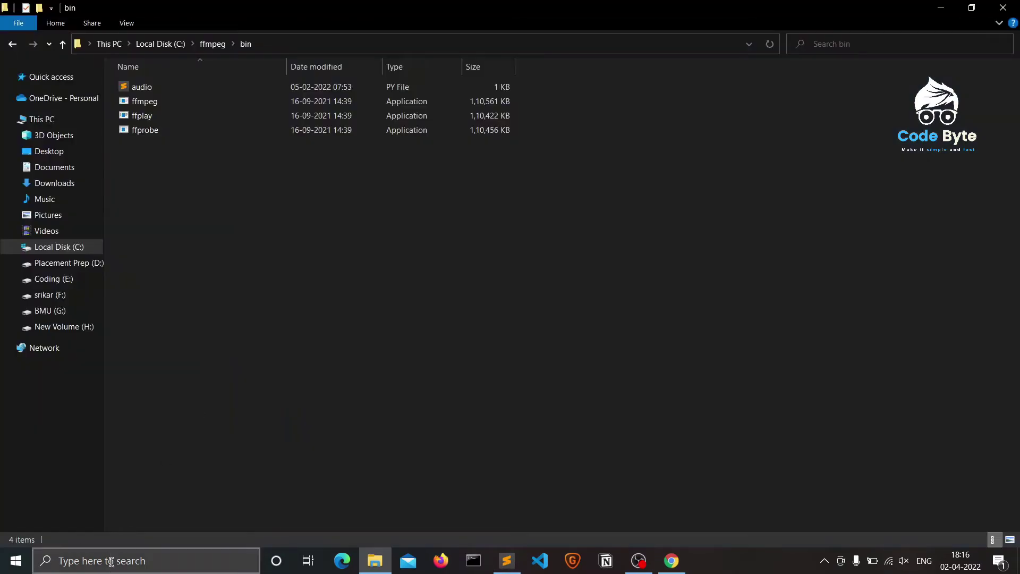
{"action": "type", "text": "edi"}
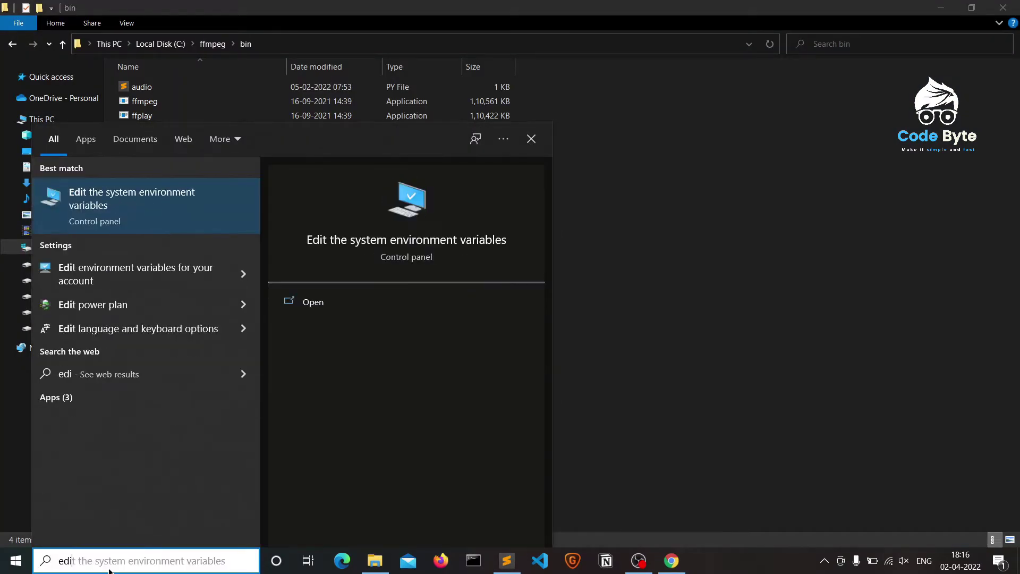
{"action": "key", "text": "Return"}
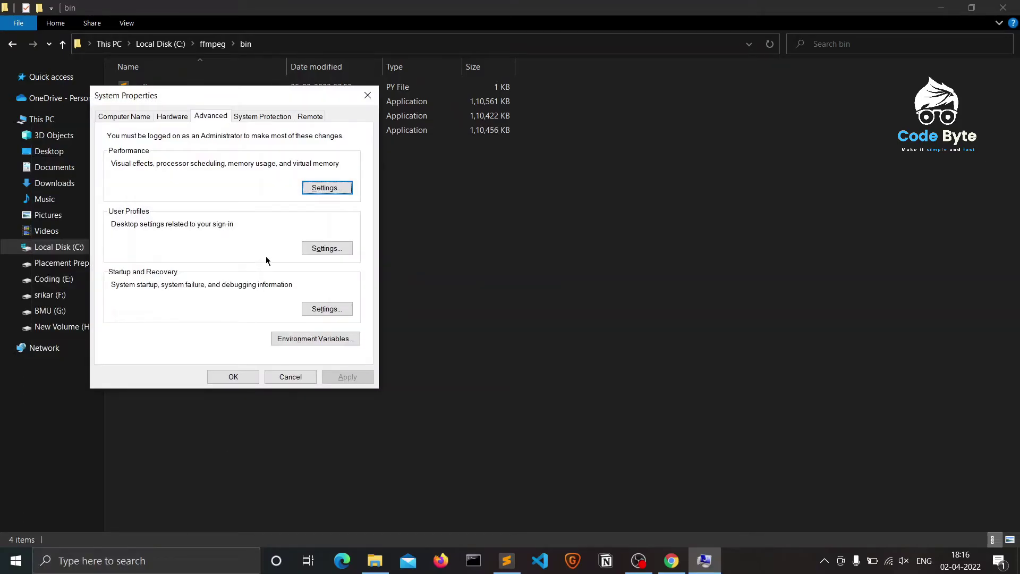
{"action": "left_click_drag", "start_coordinate": [308, 104], "coordinate": [748, 129]}
{"action": "left_click", "coordinate": [753, 366]}
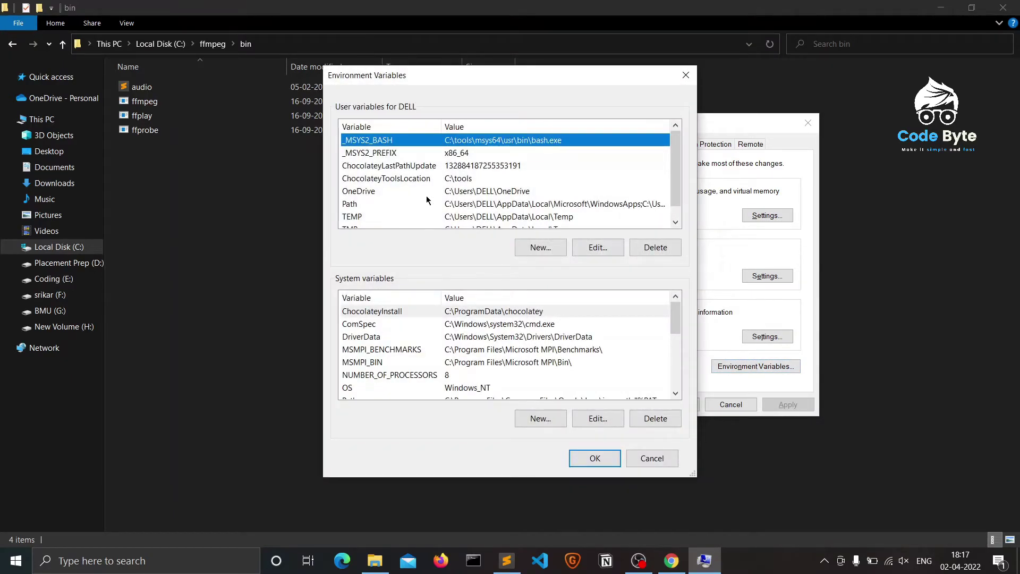
Add C:\ffmpeg\bin as a new entry in the system Path variable and confirm all the open dialogs.
{"action": "left_click", "coordinate": [385, 205]}
{"action": "scroll", "coordinate": [361, 367], "scroll_direction": "down", "scroll_amount": 1}
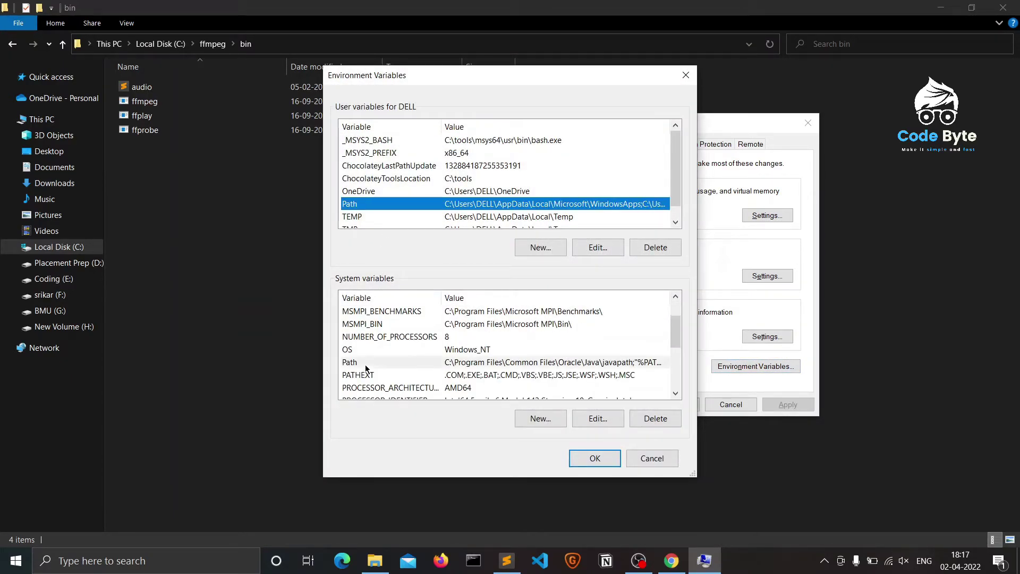
{"action": "left_click", "coordinate": [364, 363]}
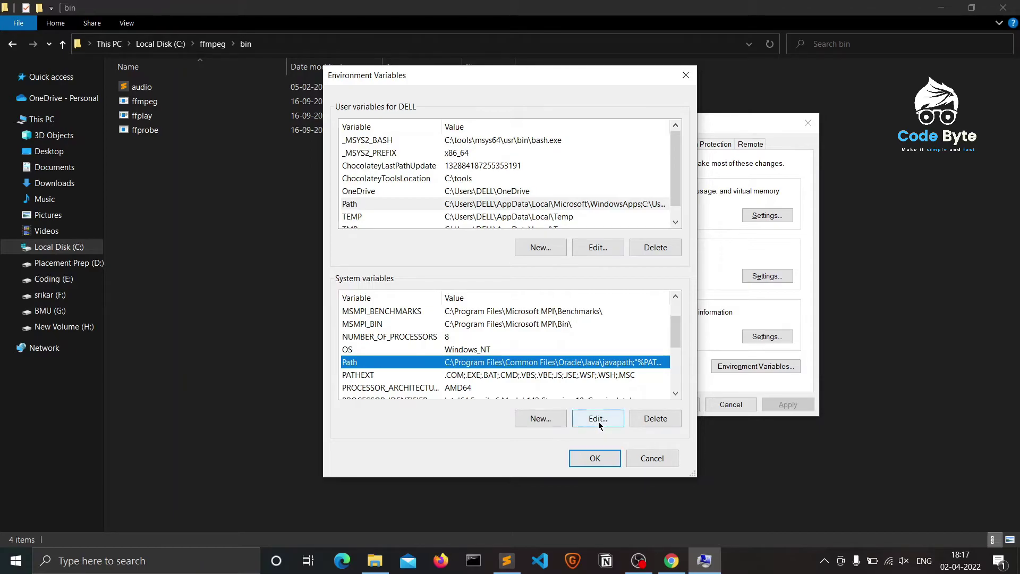
{"action": "left_click", "coordinate": [597, 420]}
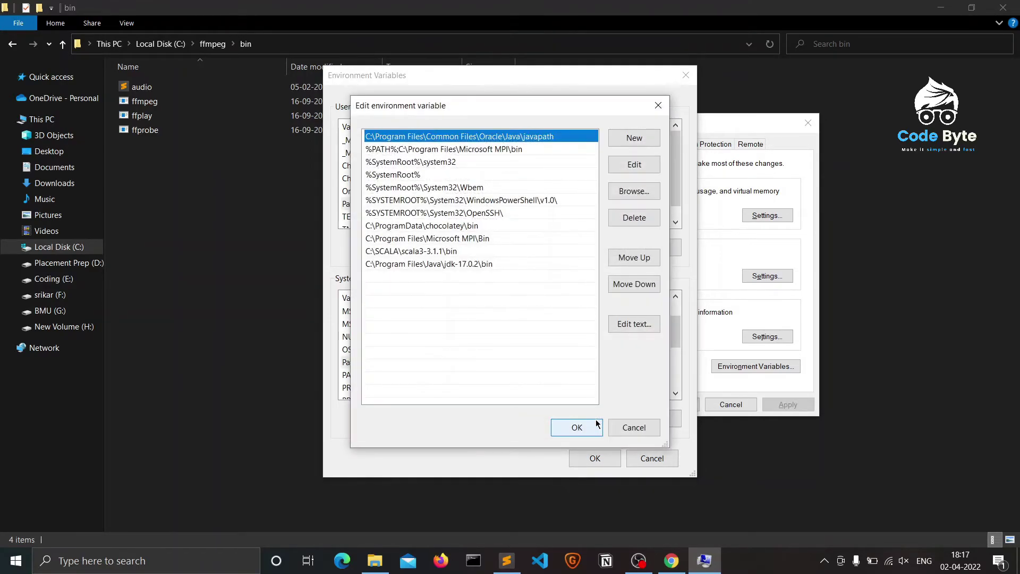
{"action": "left_click", "coordinate": [623, 141]}
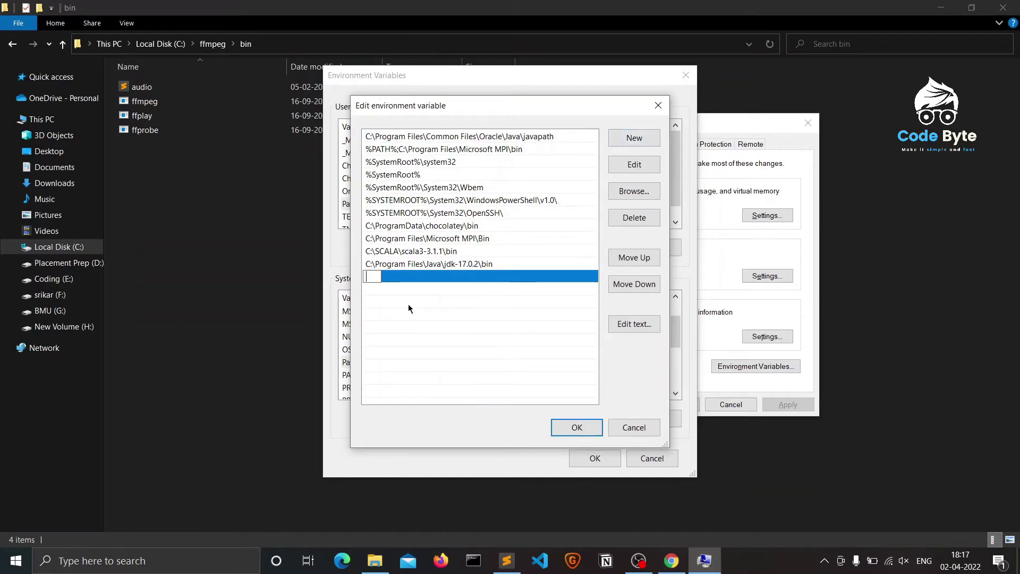
{"action": "type", "text": "C:\ffmpeg\bin"}
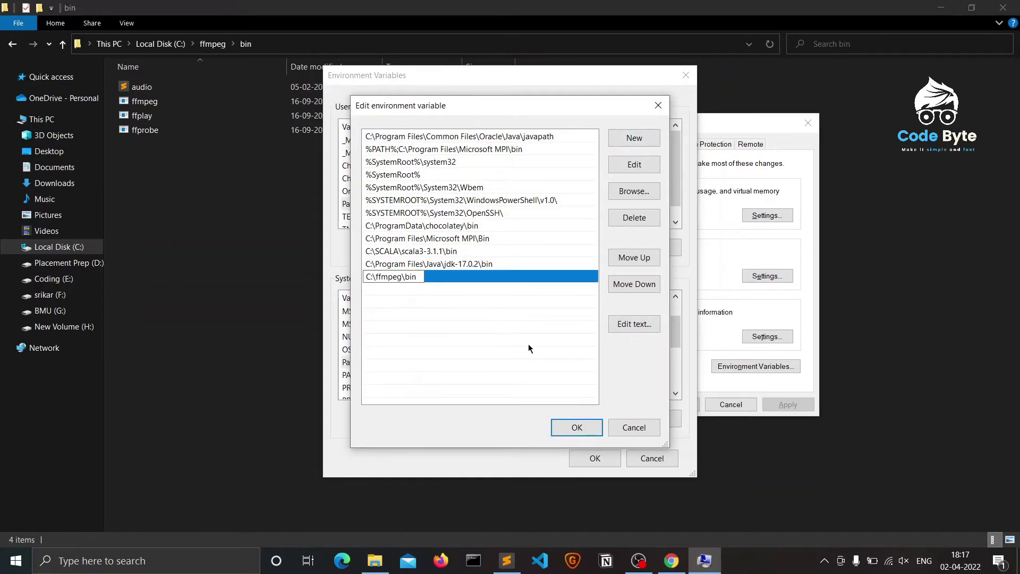
{"action": "left_click", "coordinate": [564, 424]}
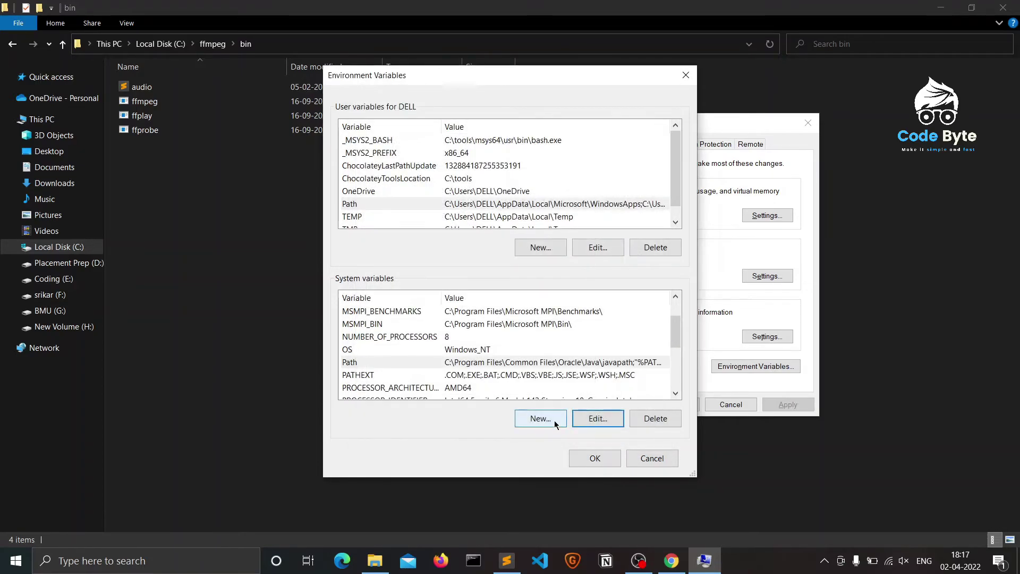
{"action": "left_click", "coordinate": [595, 460]}
{"action": "left_click", "coordinate": [675, 405]}
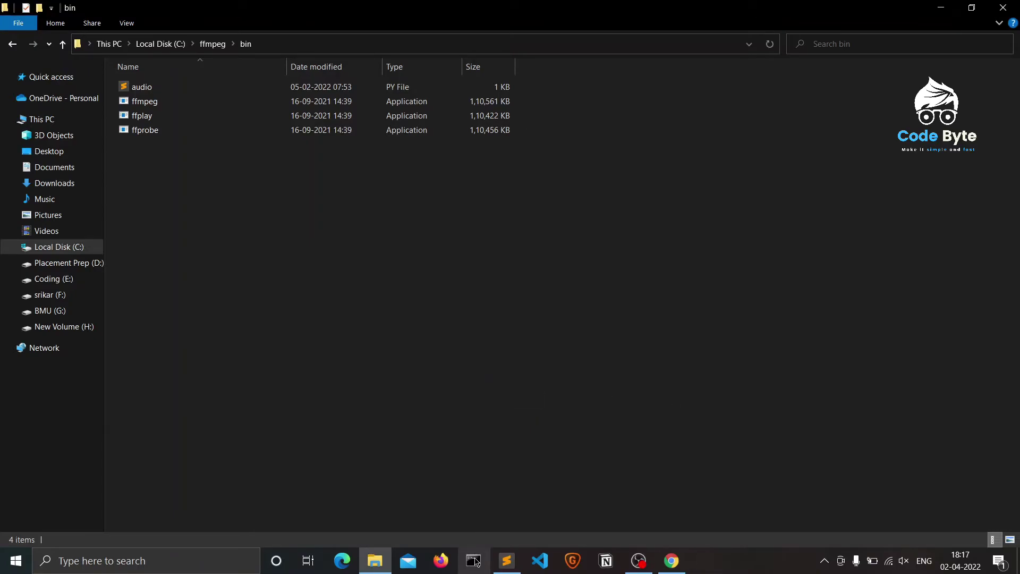
Switch to Sublime Text, add the line "7.check ffmpeg is working or not" to the notes, and save the file.
{"action": "left_click", "coordinate": [470, 509]}
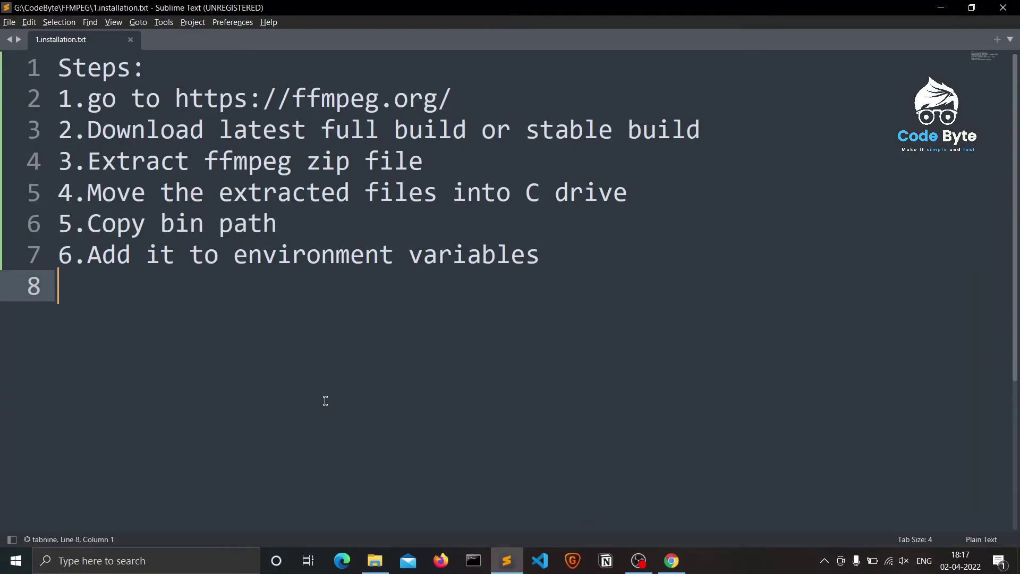
{"action": "type", "text": "7.check ffmpeg is working or not"}
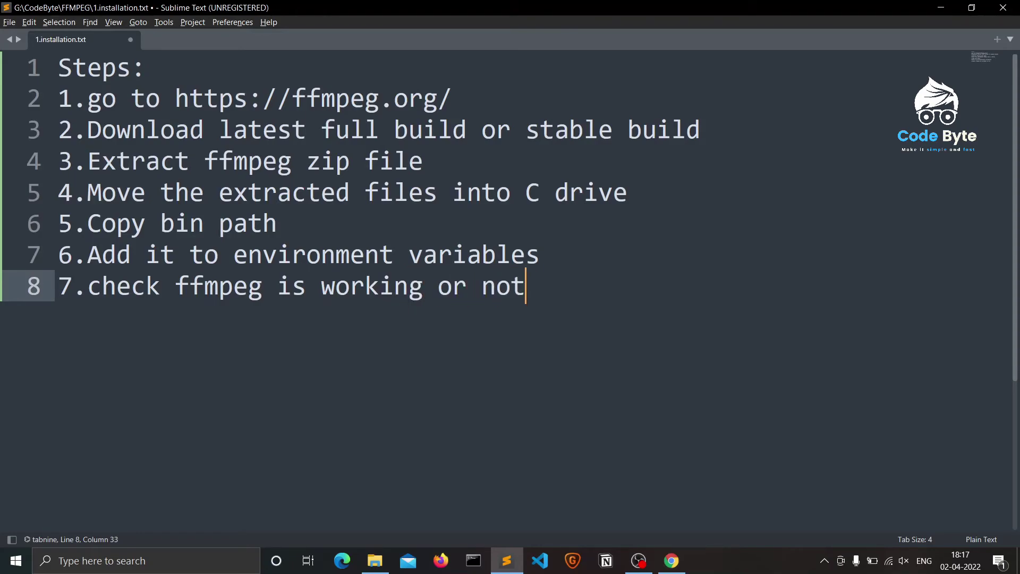
{"action": "key", "text": "ctrl+s"}
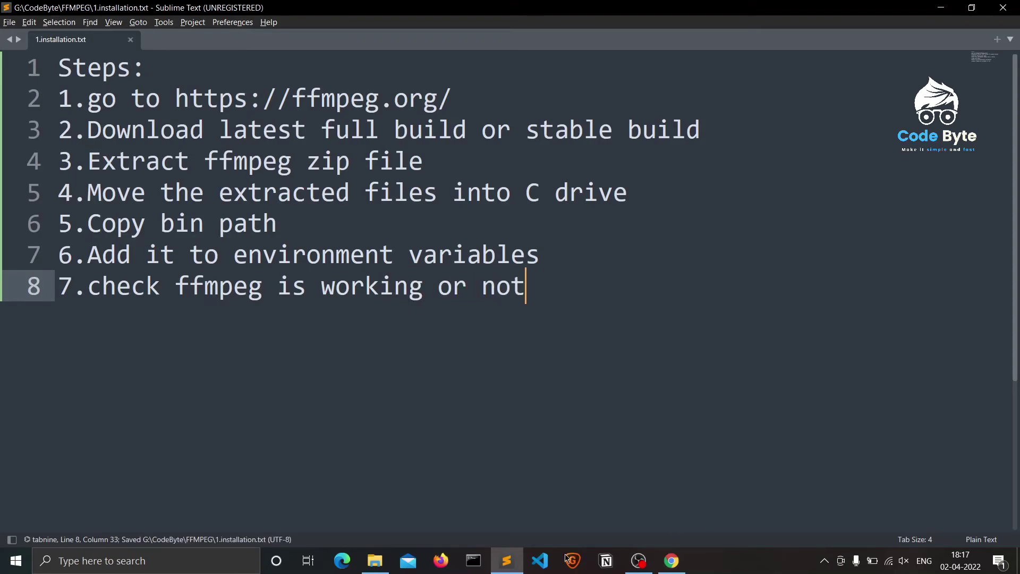
Run ffmpeg in a new Command Prompt window, look through its version and configuration output, and close the window.
{"action": "left_click", "coordinate": [473, 561]}
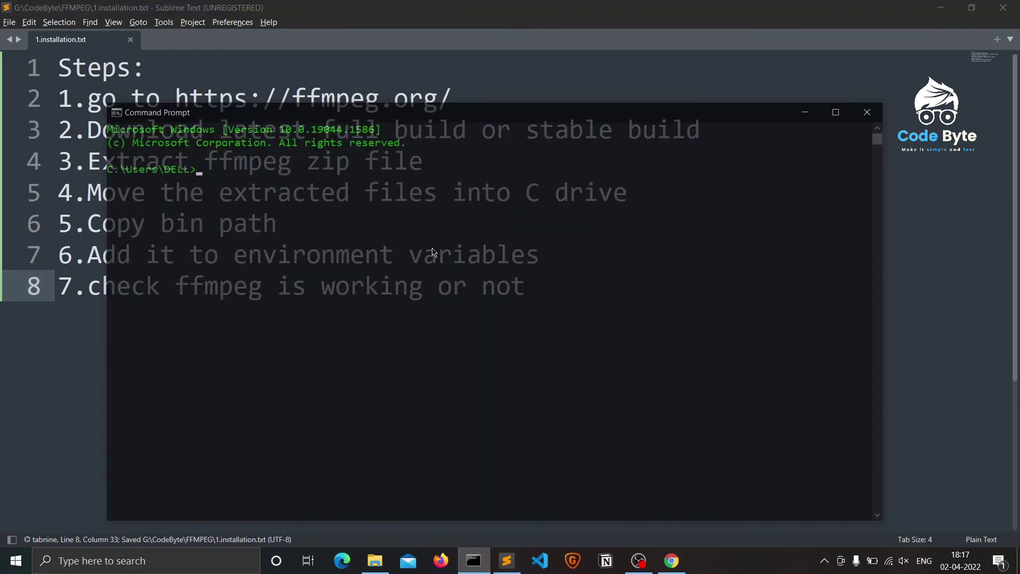
{"action": "scroll", "coordinate": [433, 251], "scroll_direction": "up", "scroll_amount": 3}
{"action": "type", "text": "ffmpeg"}
{"action": "key", "text": "Return"}
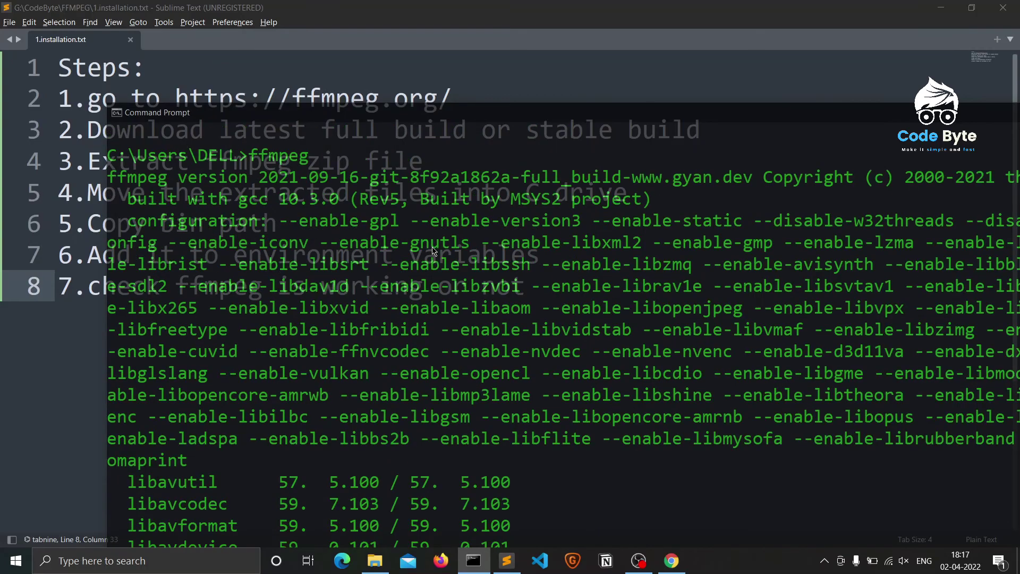
{"action": "scroll", "coordinate": [466, 234], "scroll_direction": "down", "scroll_amount": 3}
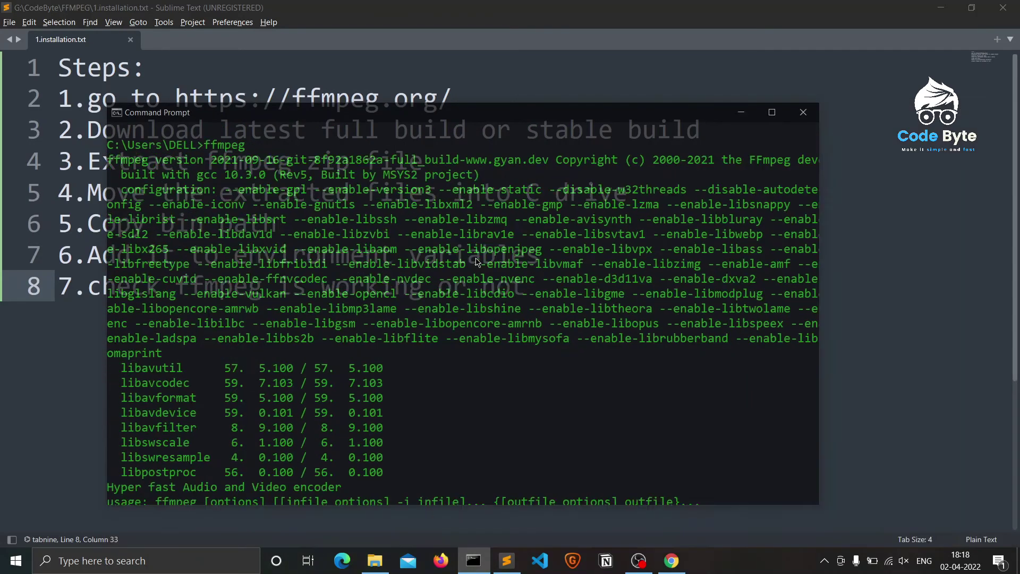
{"action": "scroll", "coordinate": [325, 280], "scroll_direction": "down", "scroll_amount": 1}
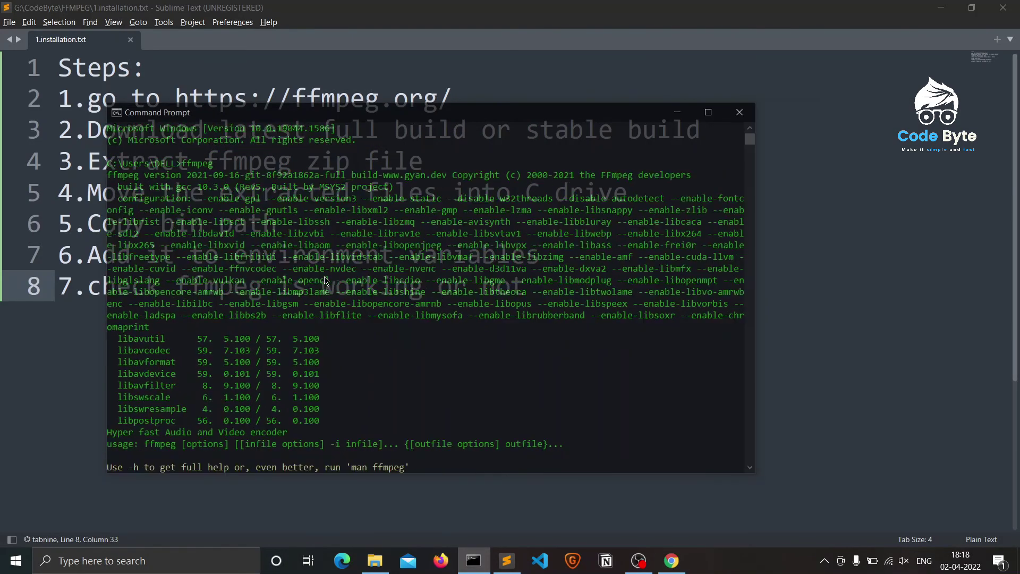
{"action": "scroll", "coordinate": [327, 282], "scroll_direction": "up", "scroll_amount": 1}
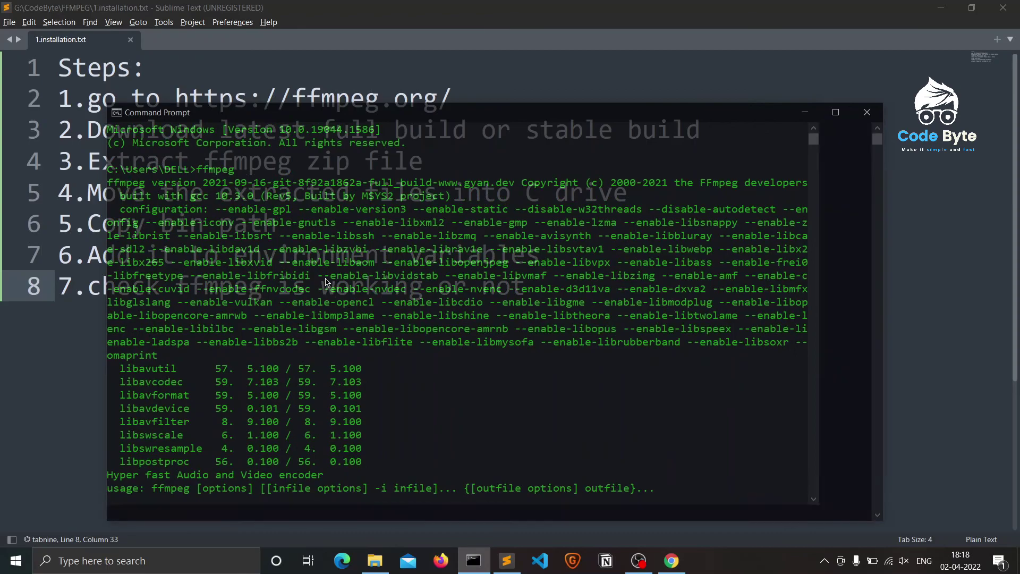
{"action": "left_click", "coordinate": [867, 112]}
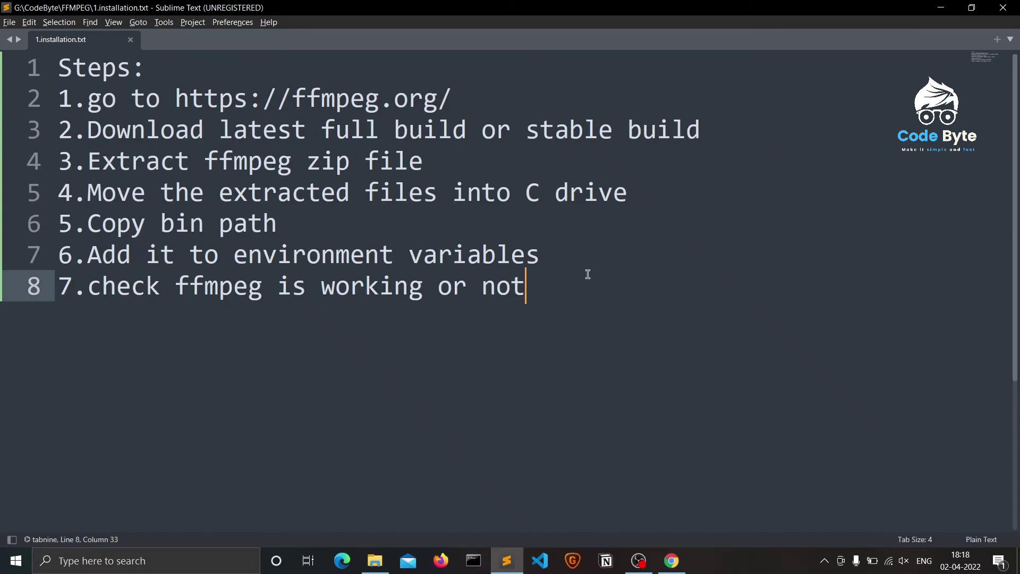
Add the line "8.thank you" at the end of the installation notes in Sublime Text.
{"action": "key", "text": "Return"}
{"action": "type", "text": "8.th"}
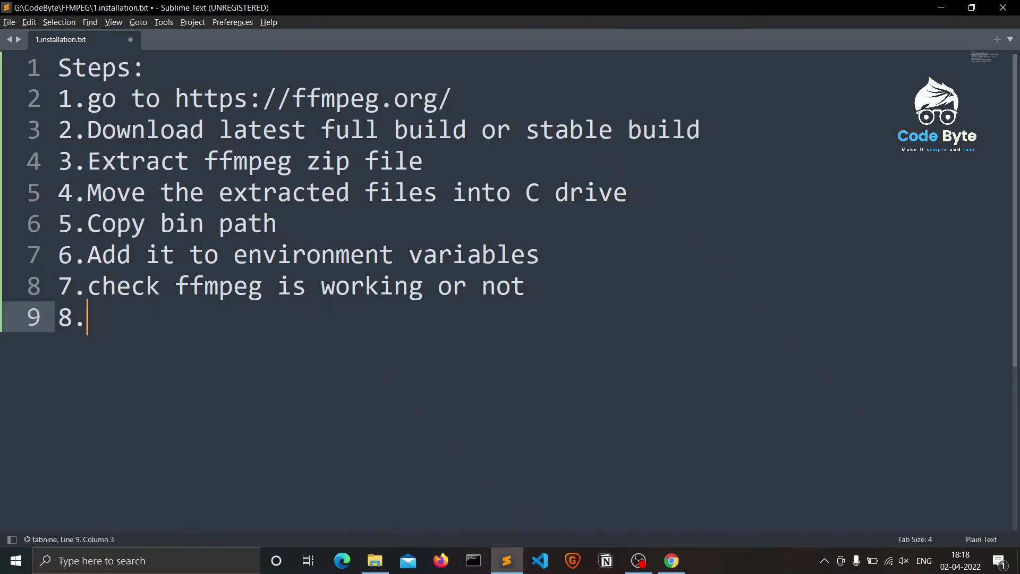
{"action": "type", "text": "ank you"}
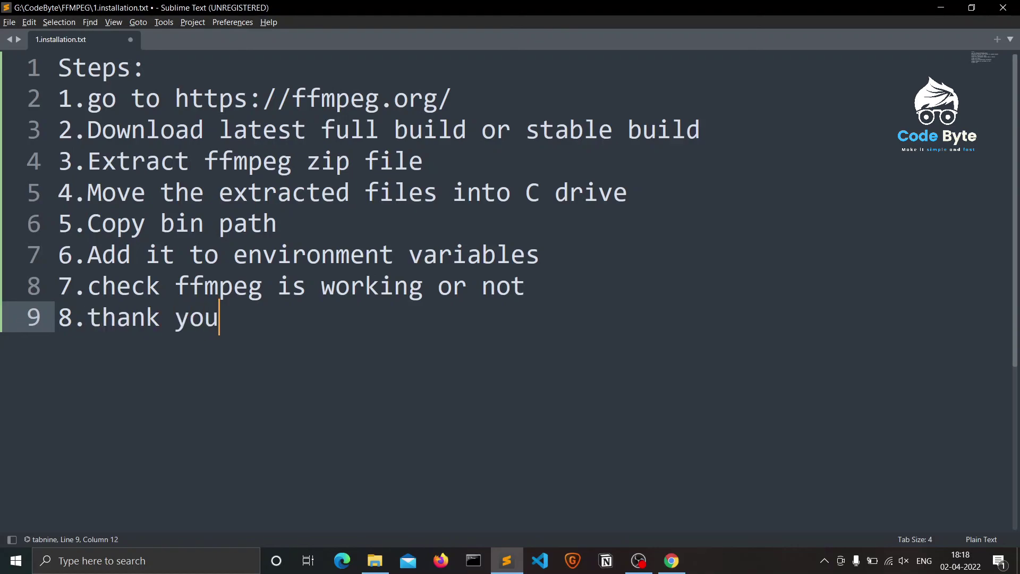